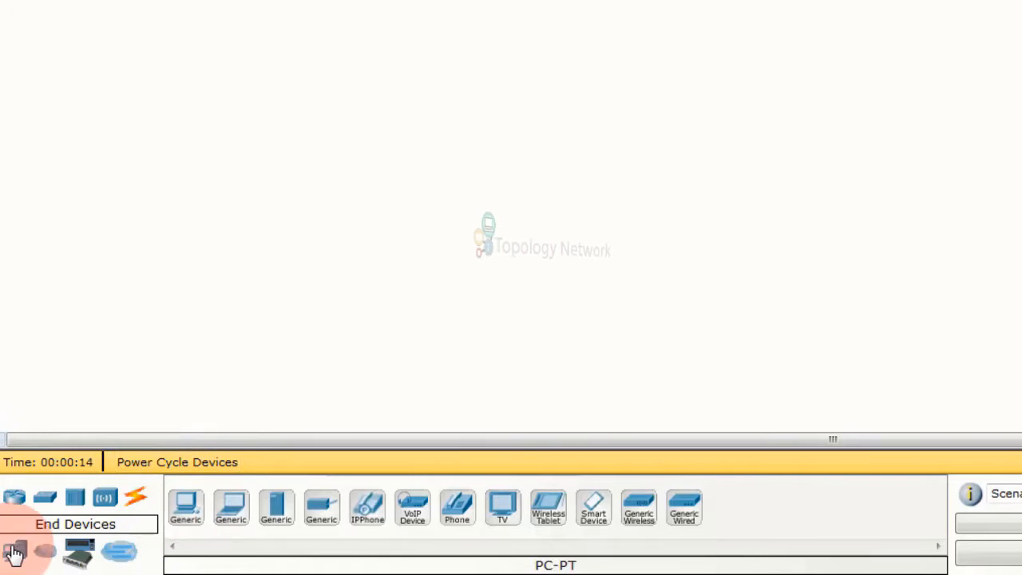
# - Place five generic PCs in the workspace: one at the upper centre and two down each side
pyautogui.click(183, 515)
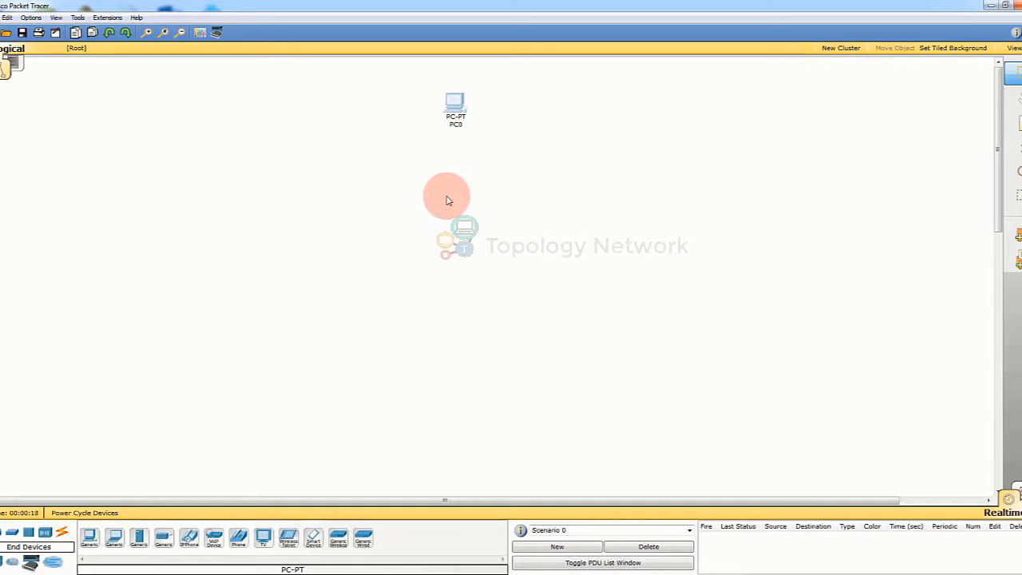
pyautogui.click(88, 536)
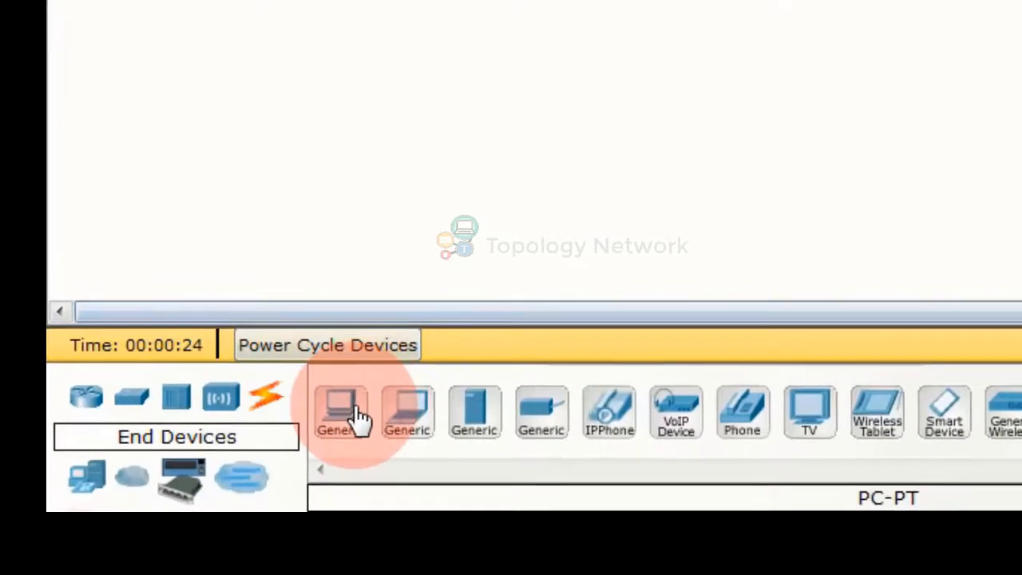
pyautogui.click(356, 415)
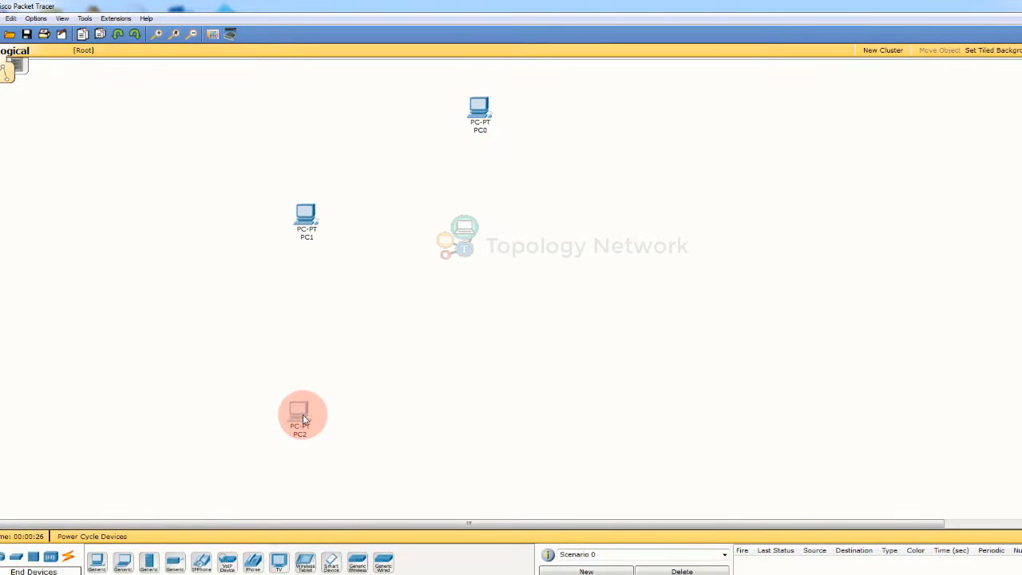
pyautogui.click(97, 564)
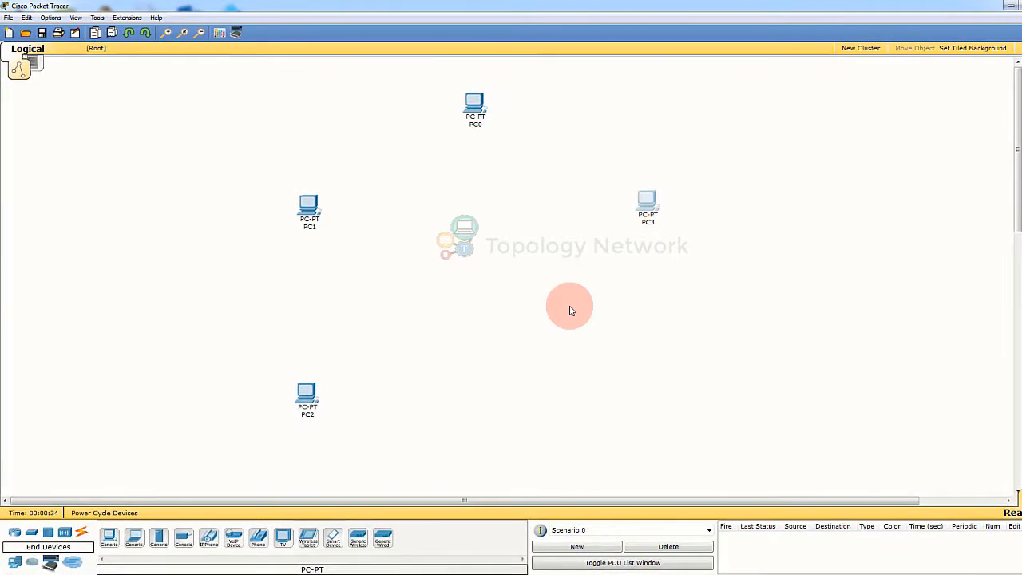
pyautogui.click(124, 536)
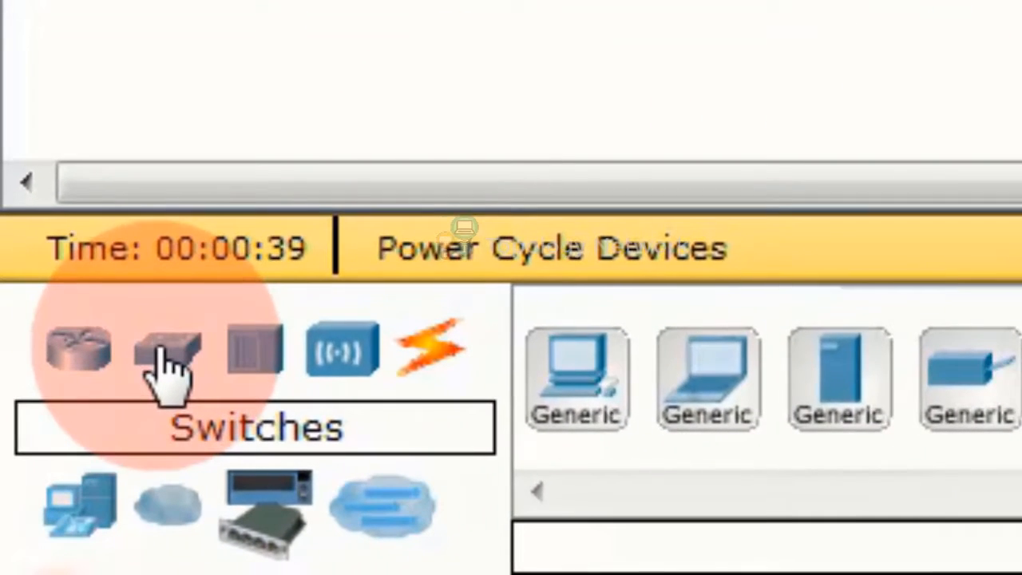
# - Place five 2950-24 switches, one below PC0 and one on the inner side of each of the other four PCs
pyautogui.click(165, 367)
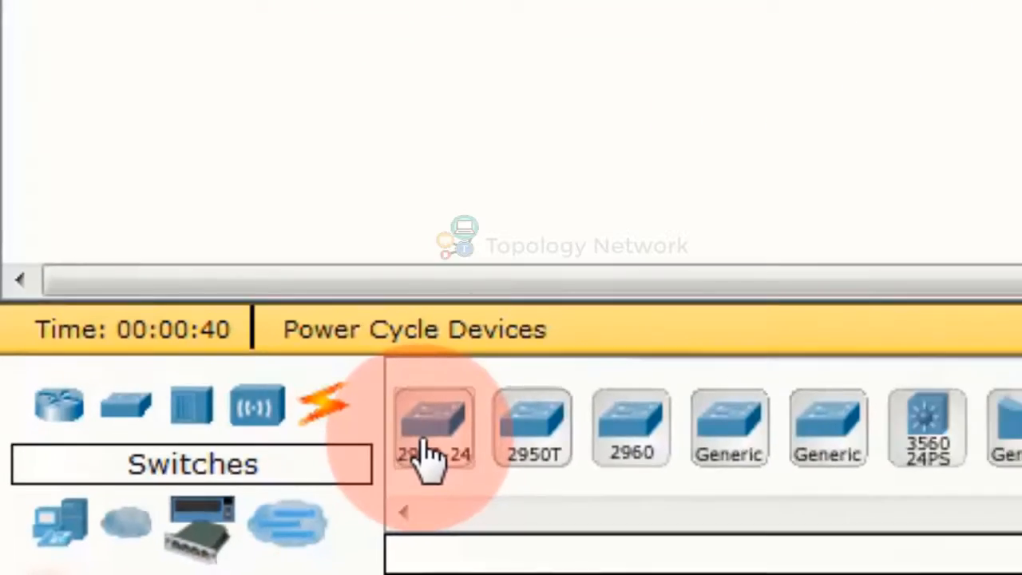
pyautogui.click(575, 376)
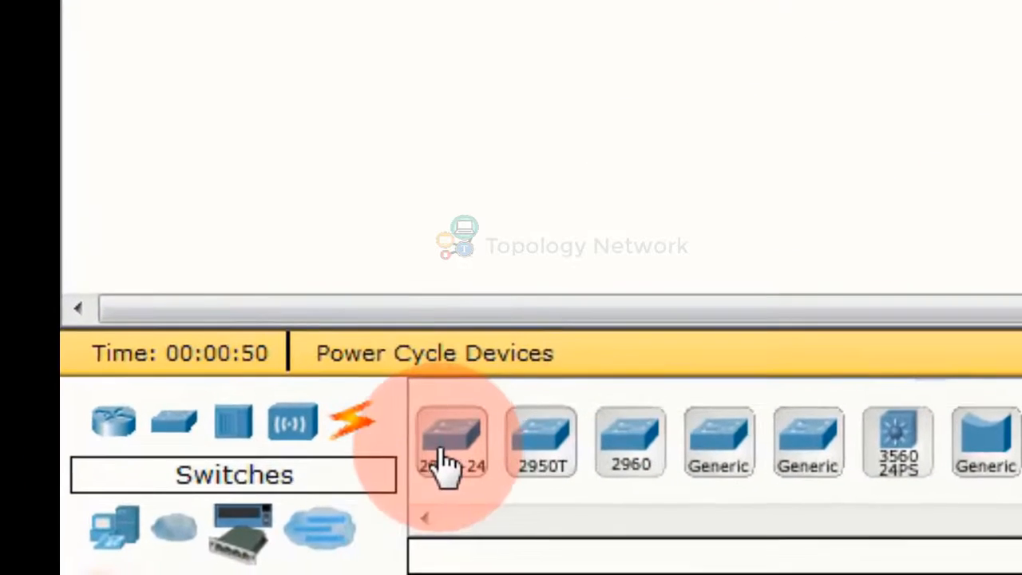
pyautogui.click(444, 457)
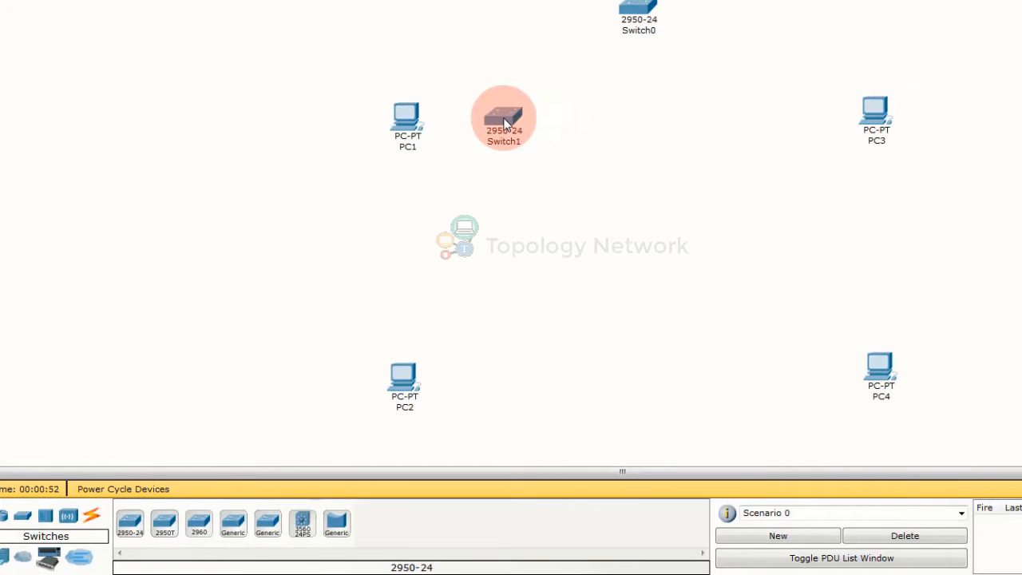
pyautogui.click(138, 522)
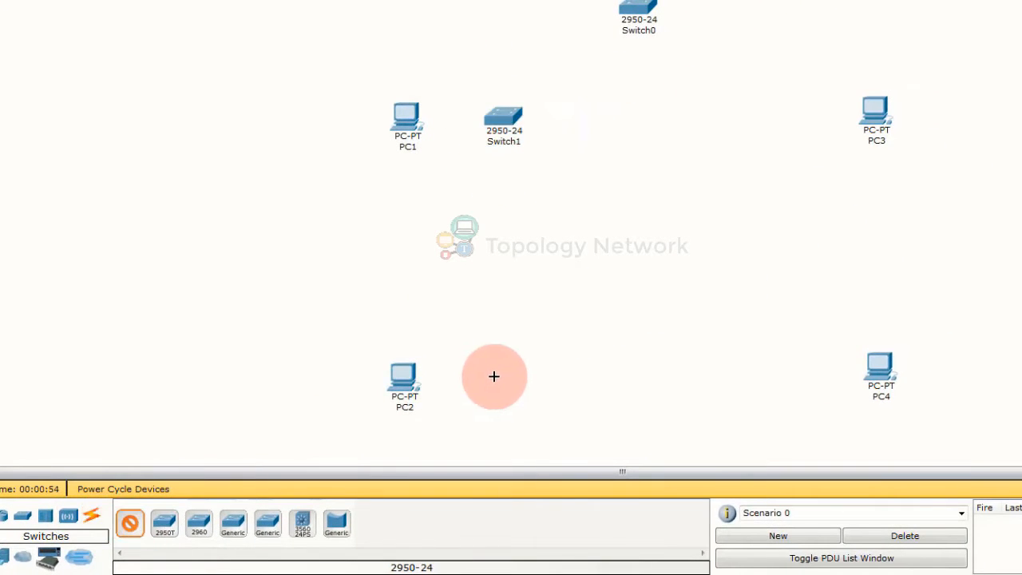
pyautogui.click(130, 523)
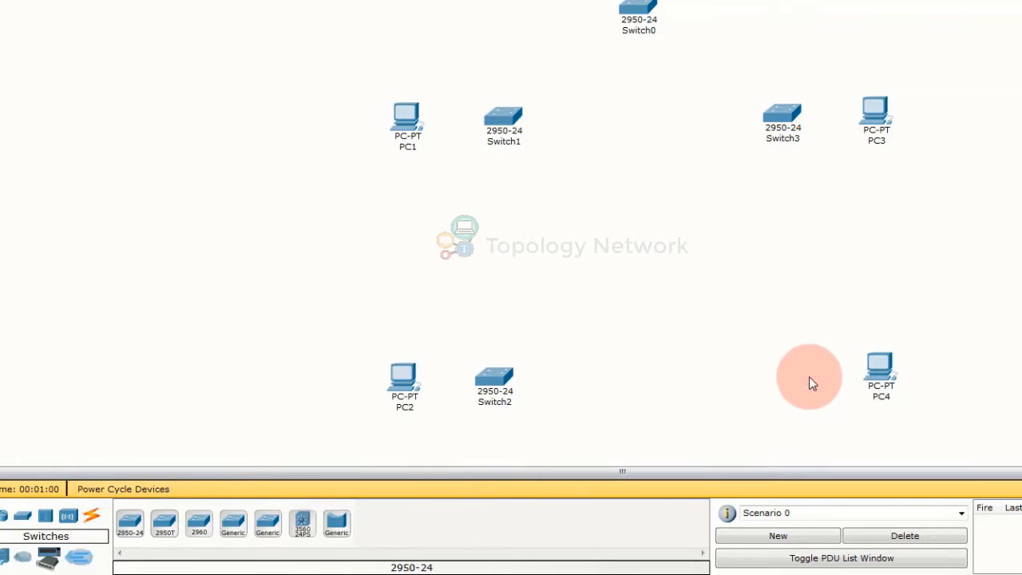
pyautogui.click(137, 519)
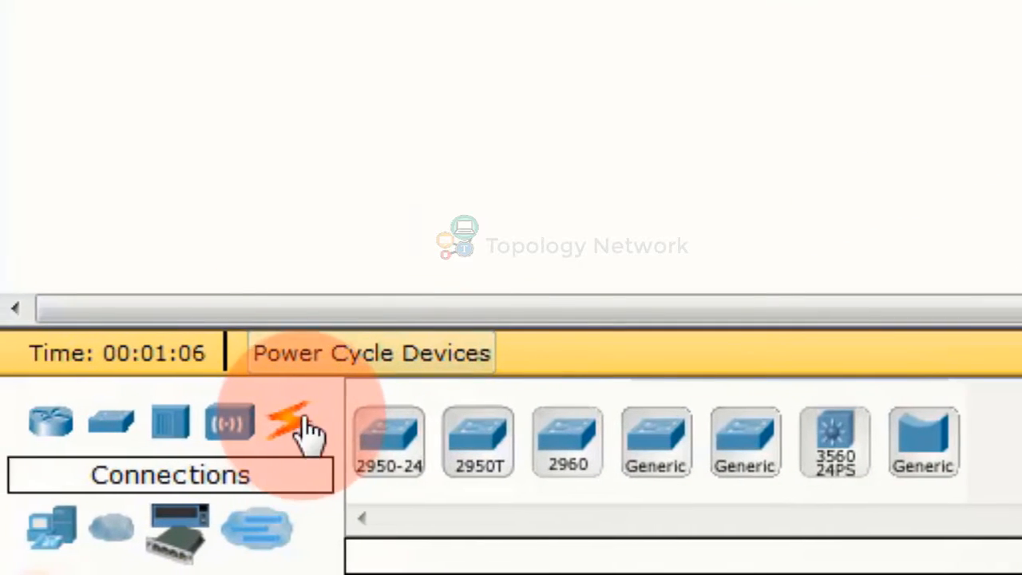
# - Connect PC0 to port FastEthernet0/1 of Switch0 with a copper straight-through cable
pyautogui.click(296, 431)
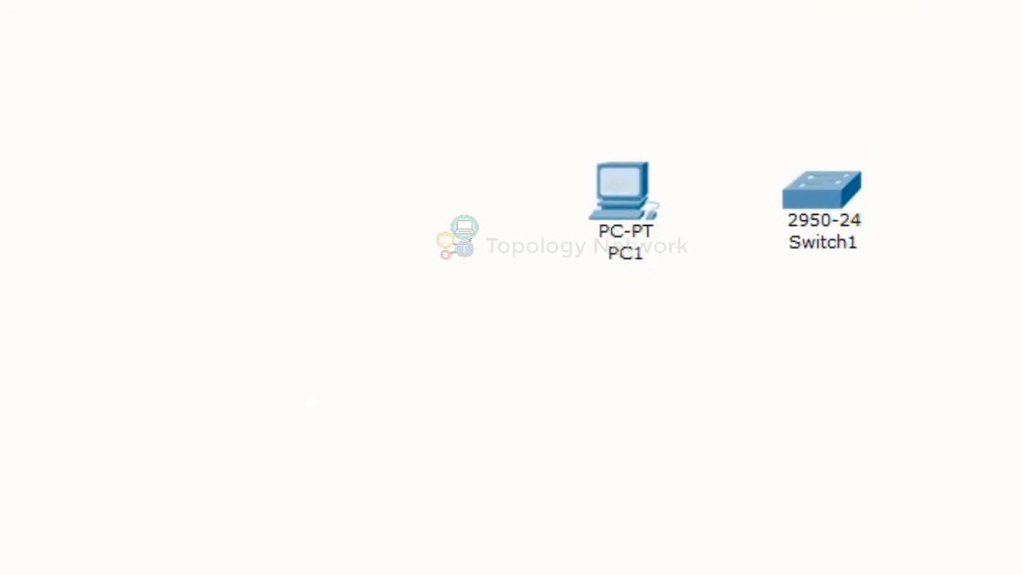
pyautogui.click(705, 206)
pyautogui.click(564, 43)
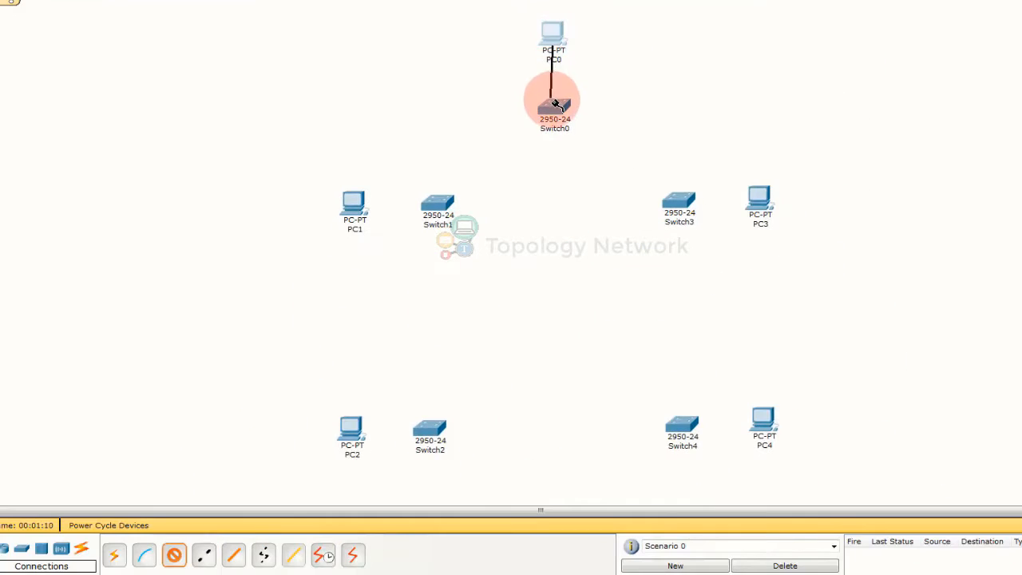
pyautogui.click(555, 108)
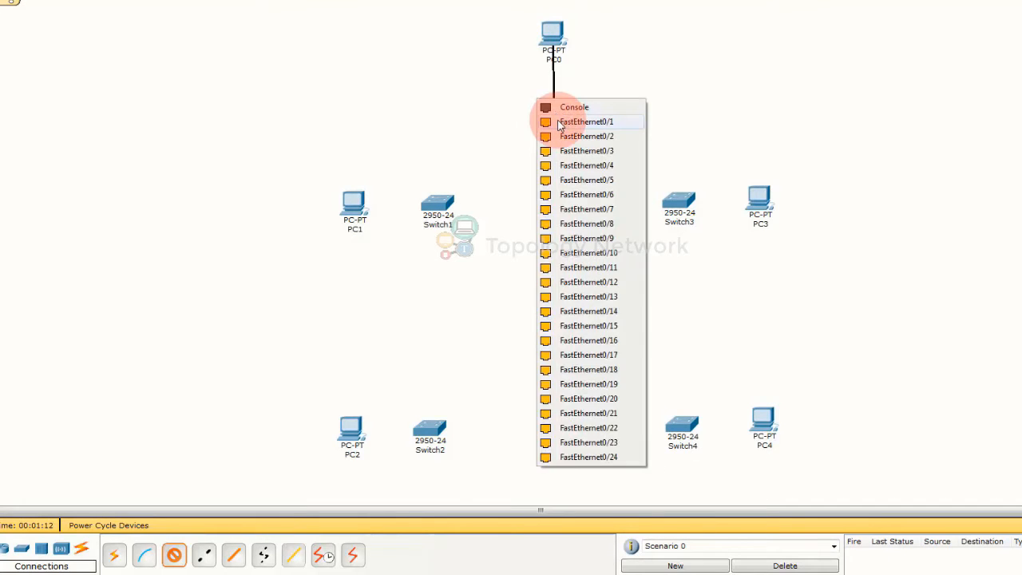
pyautogui.click(607, 120)
# - Connect PC1 to Switch1 with a copper straight-through cable
pyautogui.click(174, 555)
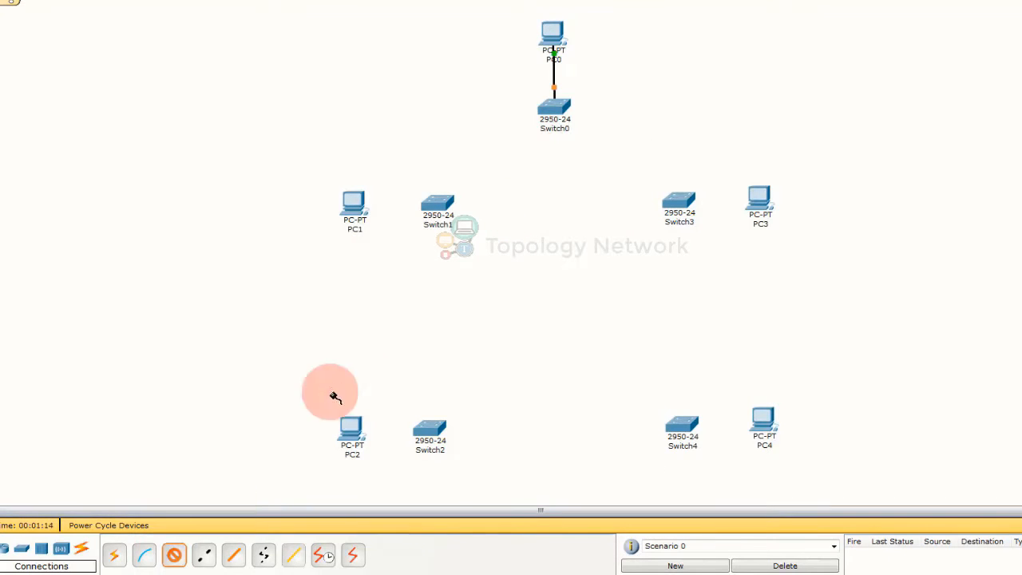
pyautogui.click(442, 206)
pyautogui.click(450, 210)
# - Connect PC2 to port FastEthernet0/1 of Switch2 with a copper straight-through cable
pyautogui.click(180, 558)
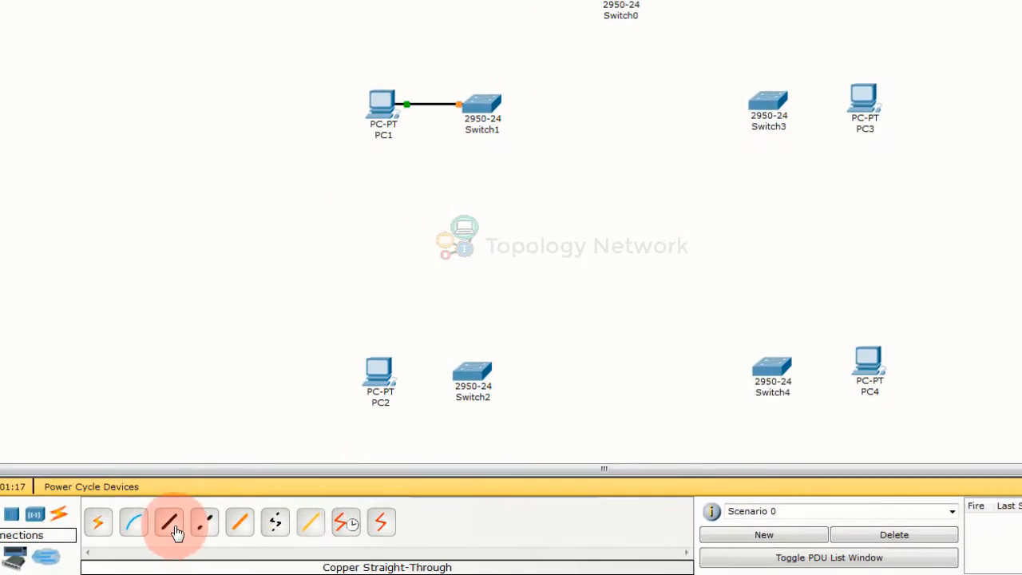
pyautogui.click(381, 386)
pyautogui.click(419, 385)
pyautogui.click(466, 378)
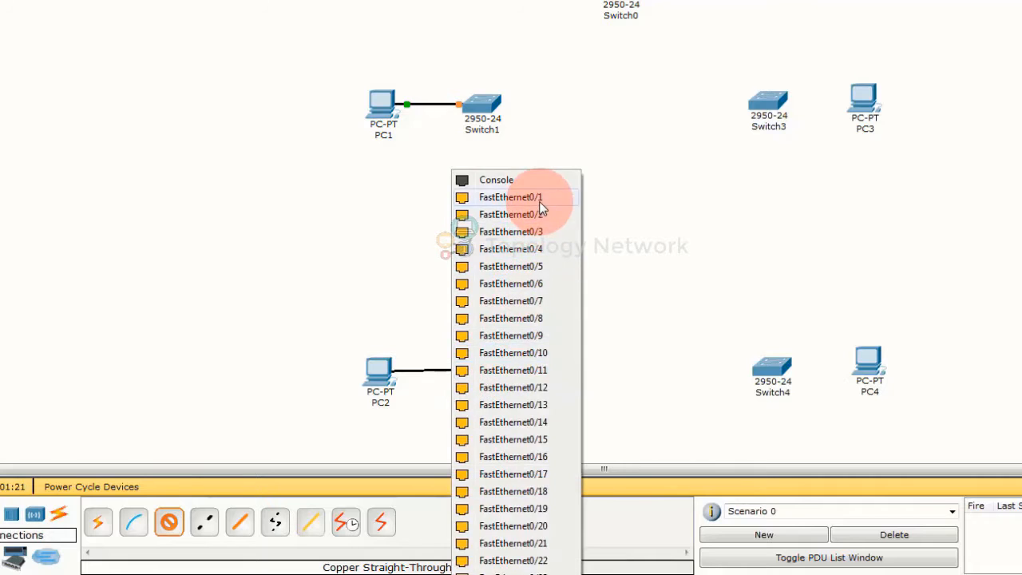
pyautogui.click(539, 201)
# - Connect PC3 to Switch3 with a copper straight-through cable
pyautogui.click(169, 522)
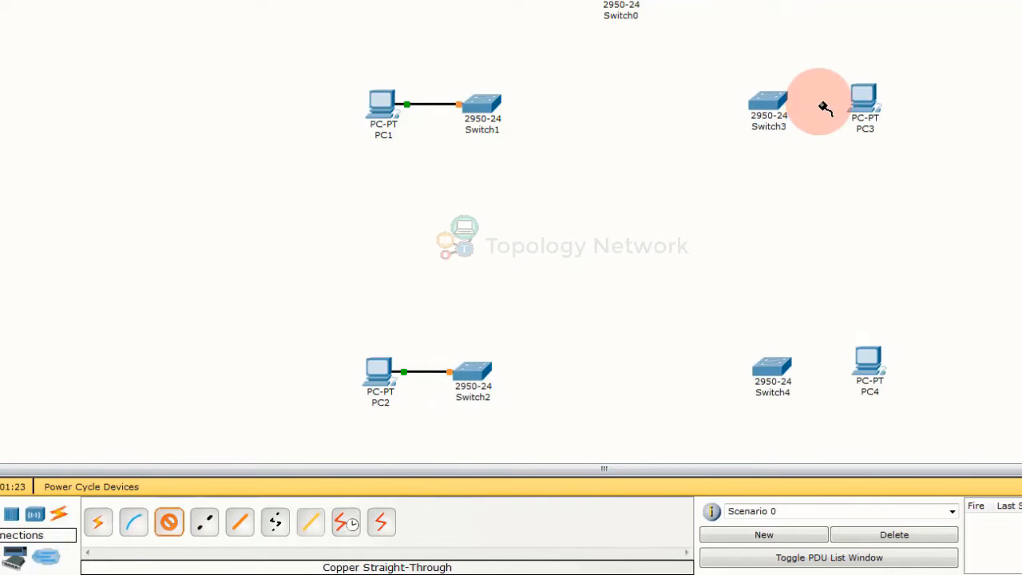
pyautogui.click(865, 105)
pyautogui.click(887, 111)
pyautogui.click(787, 106)
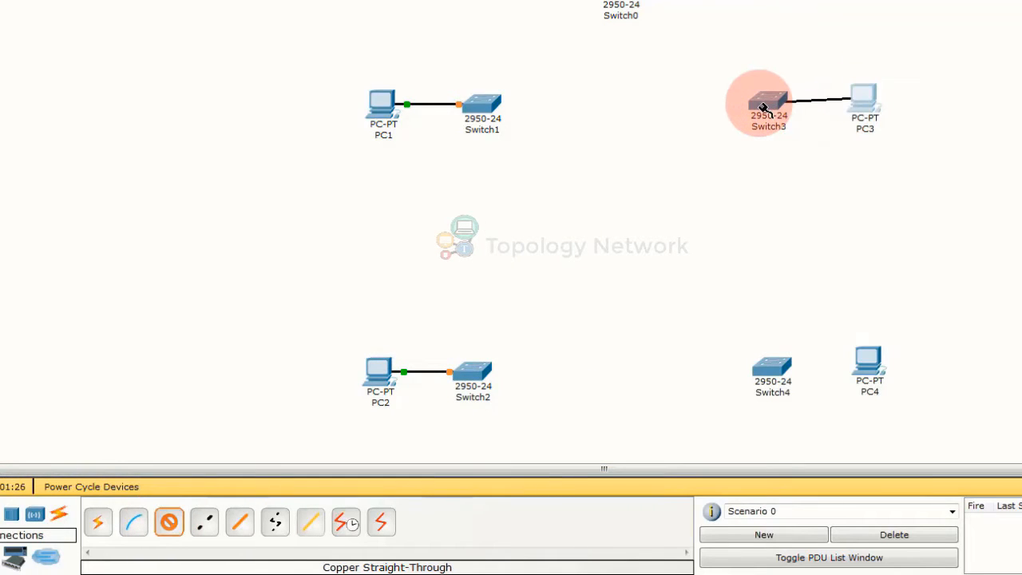
pyautogui.click(768, 116)
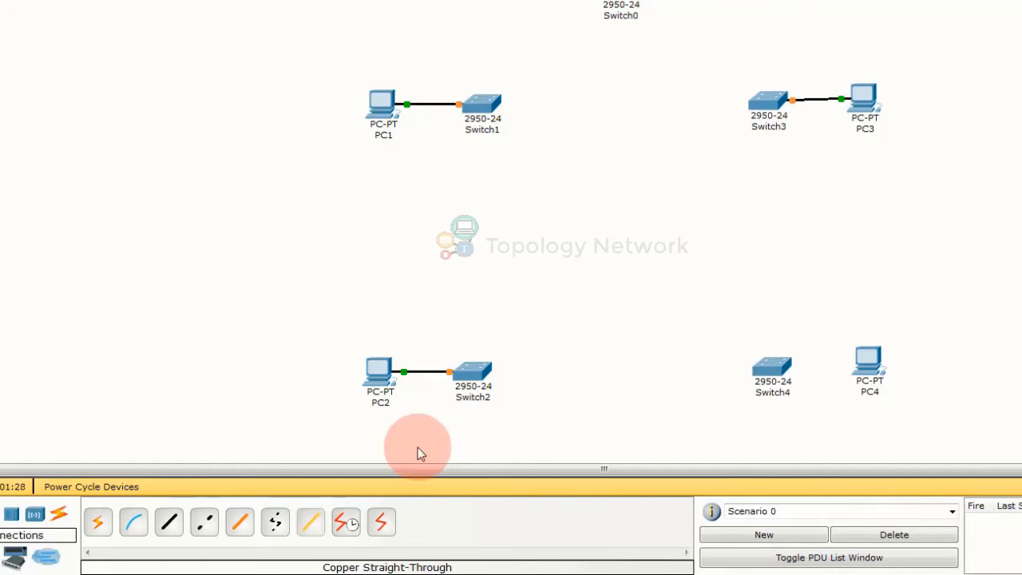
# - Connect PC4's FastEthernet port to FastEthernet0/1 of Switch4 with a copper straight-through cable, and align PC3 and PC4 level with their switches
pyautogui.click(204, 523)
pyautogui.click(168, 522)
pyautogui.click(863, 367)
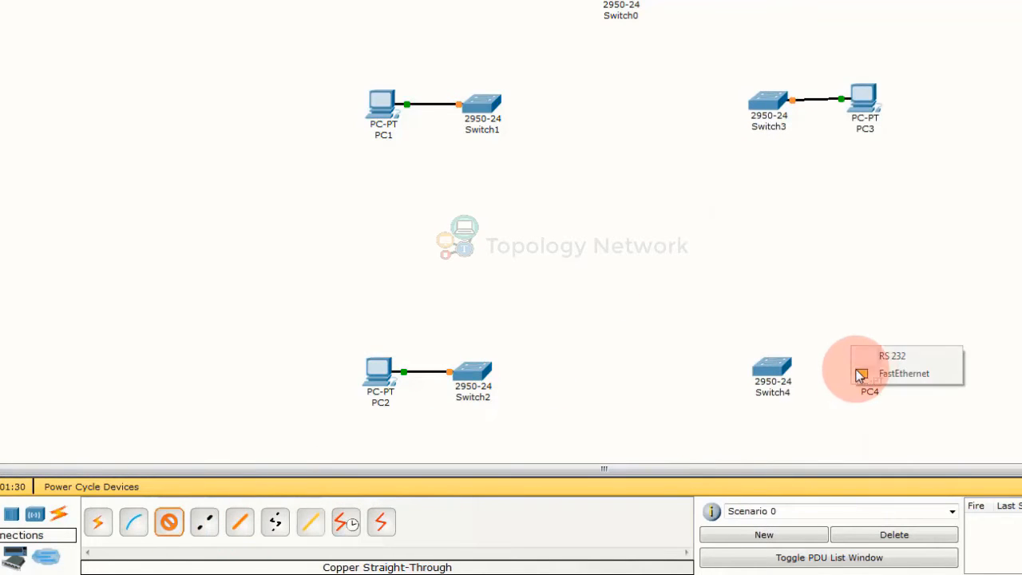
pyautogui.click(879, 373)
pyautogui.click(779, 370)
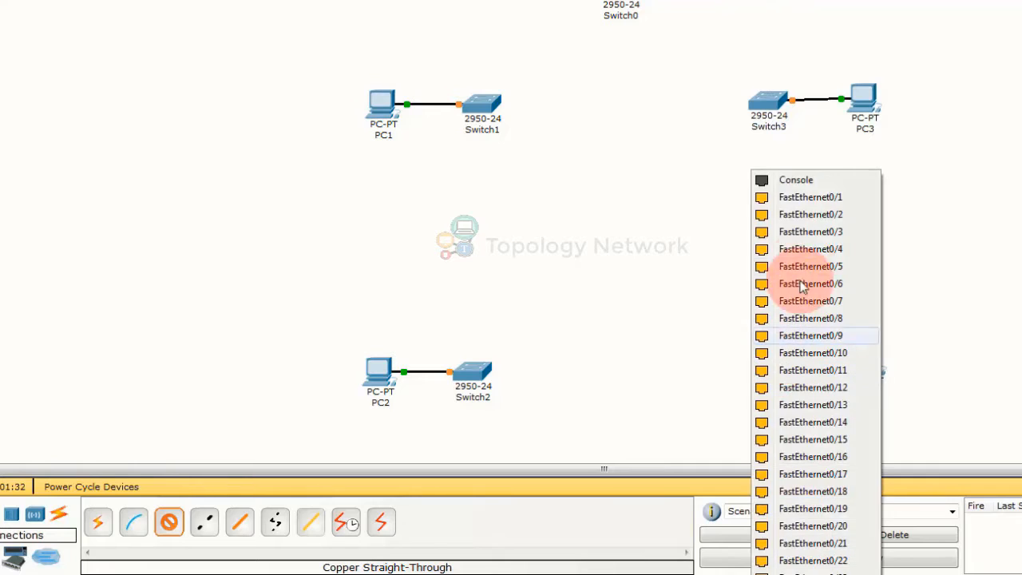
pyautogui.click(798, 198)
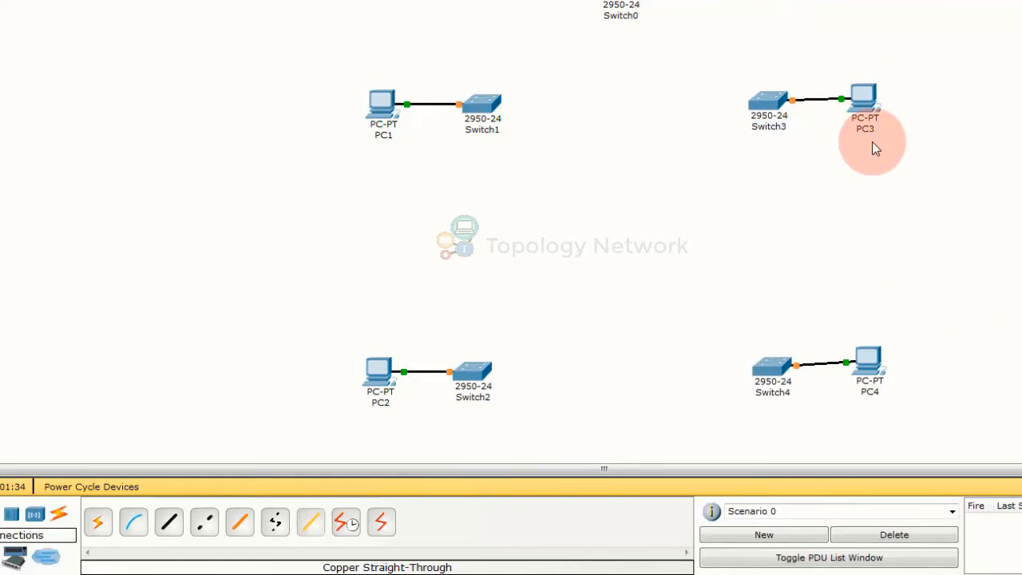
pyautogui.moveTo(847, 72); pyautogui.dragTo(868, 369)
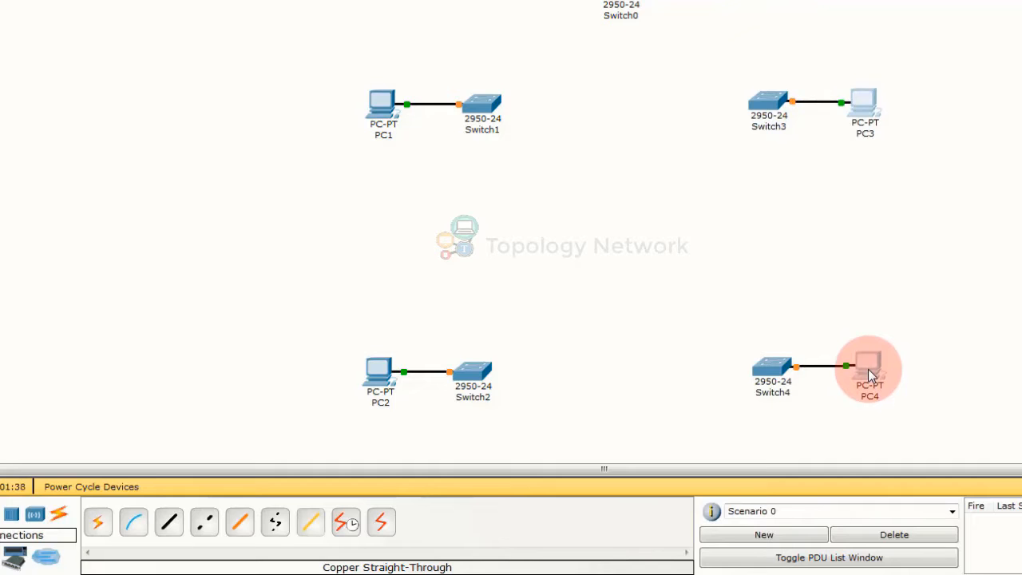
pyautogui.click(969, 350)
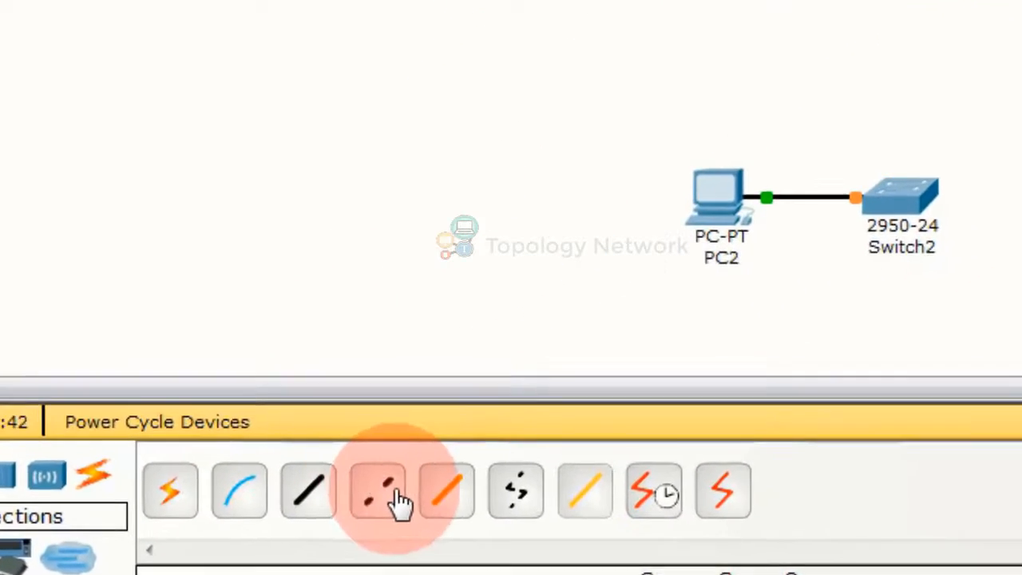
# - Connect port FastEthernet0/2 of Switch0 to Switch1 with a copper cross-over cable
pyautogui.click(207, 523)
pyautogui.click(409, 160)
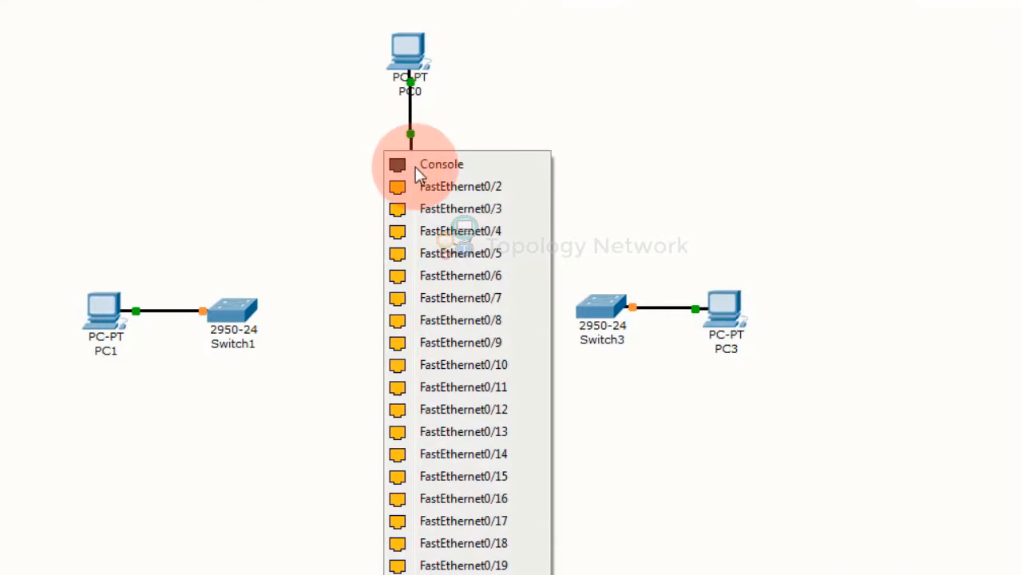
pyautogui.click(428, 184)
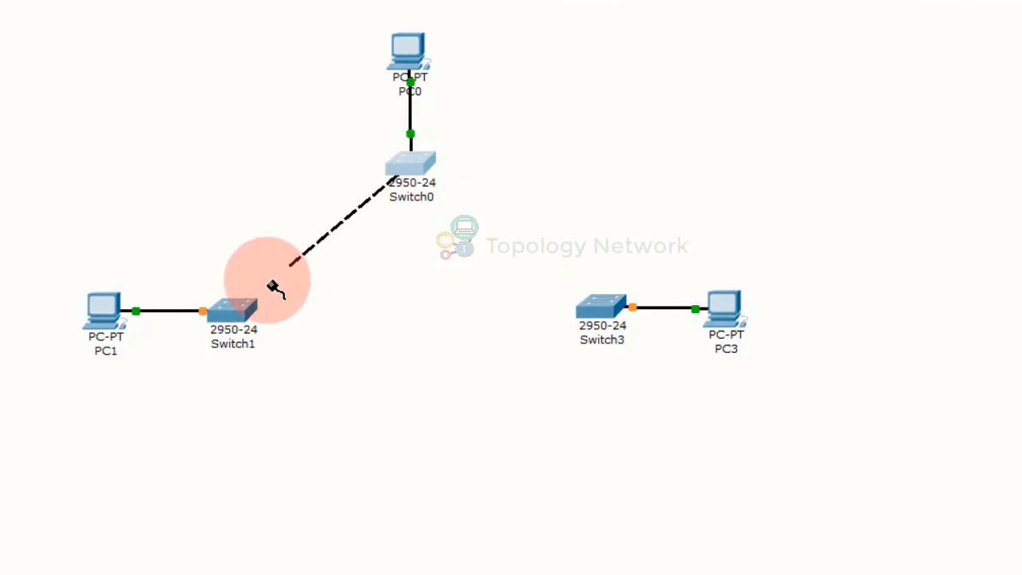
pyautogui.click(240, 311)
pyautogui.click(263, 334)
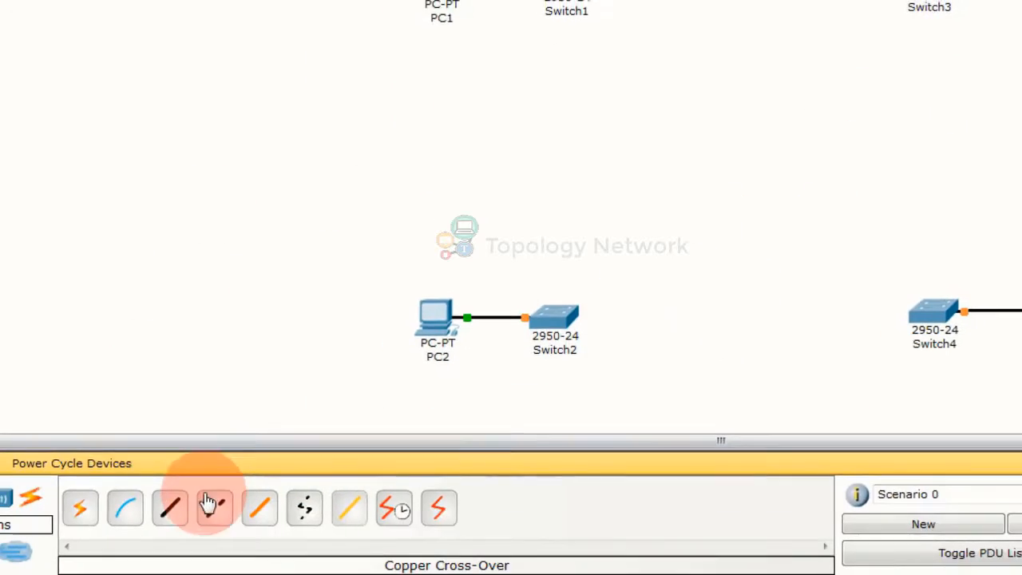
# - Connect port FastEthernet0/3 of Switch0 to FastEthernet0/2 of Switch2 with a copper cross-over cable
pyautogui.click(516, 79)
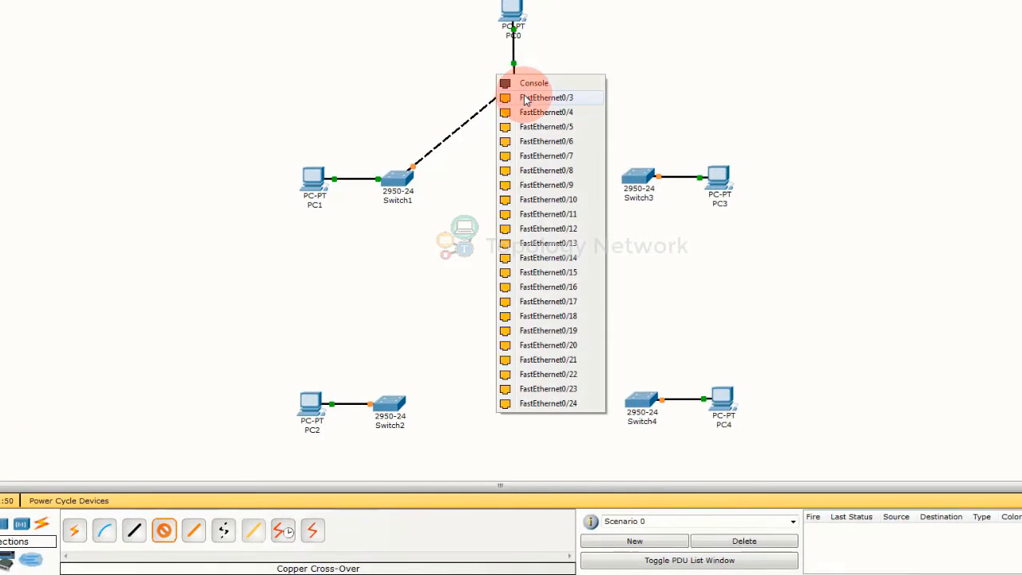
pyautogui.click(525, 99)
pyautogui.click(391, 406)
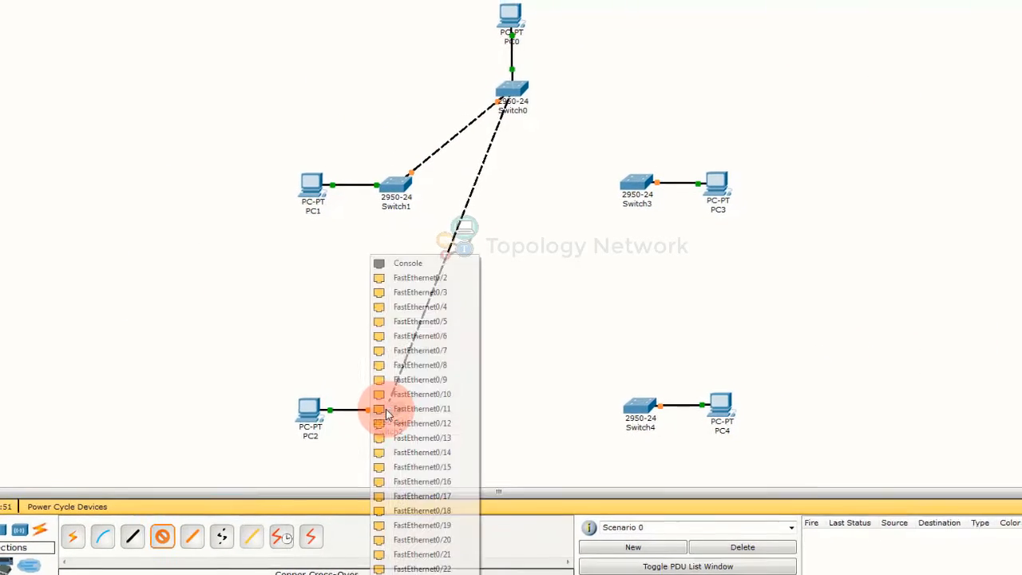
pyautogui.click(448, 278)
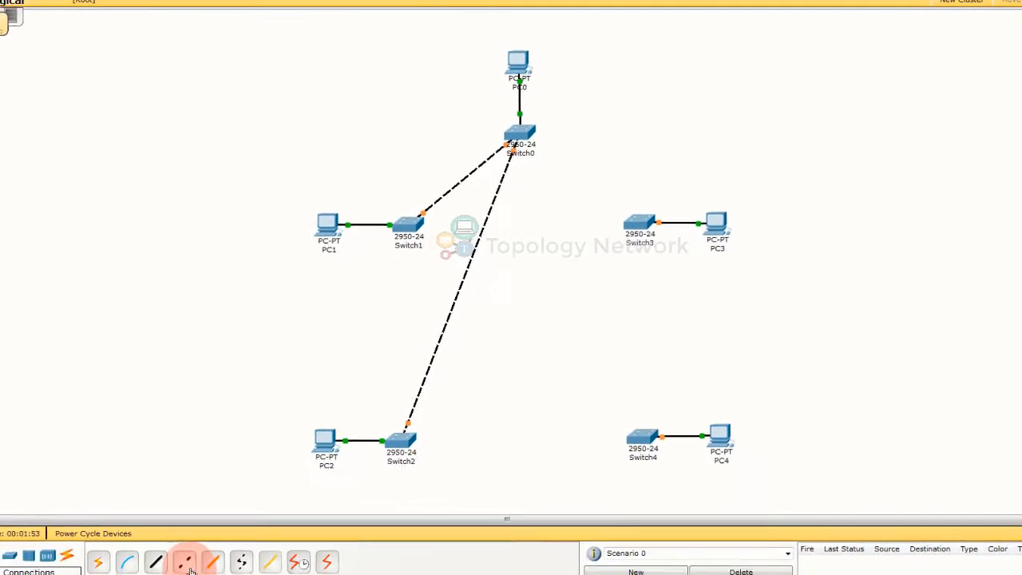
# - Connect port FastEthernet0/4 of Switch0 to Switch3 with a copper cross-over cable
pyautogui.click(498, 140)
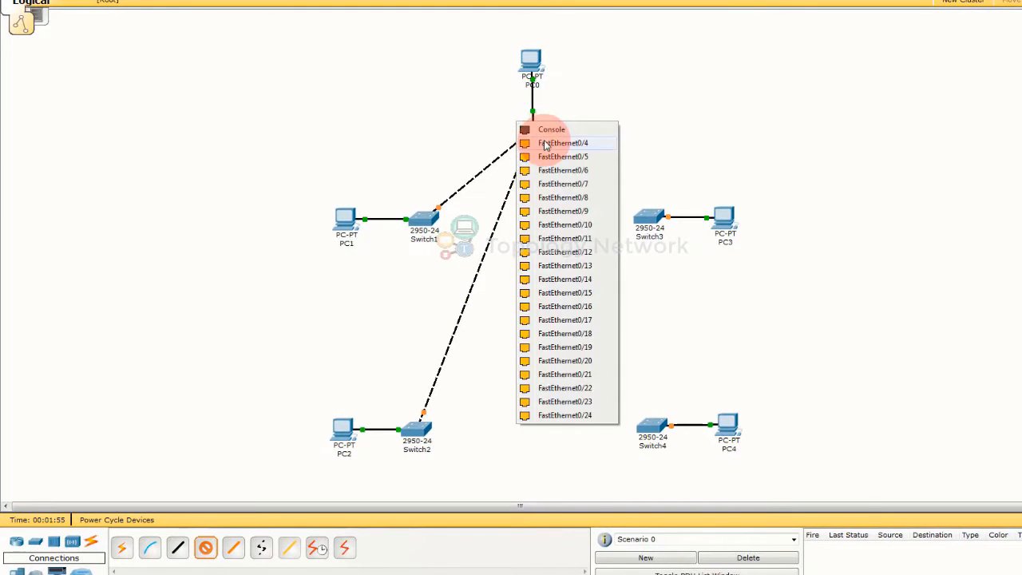
pyautogui.click(546, 143)
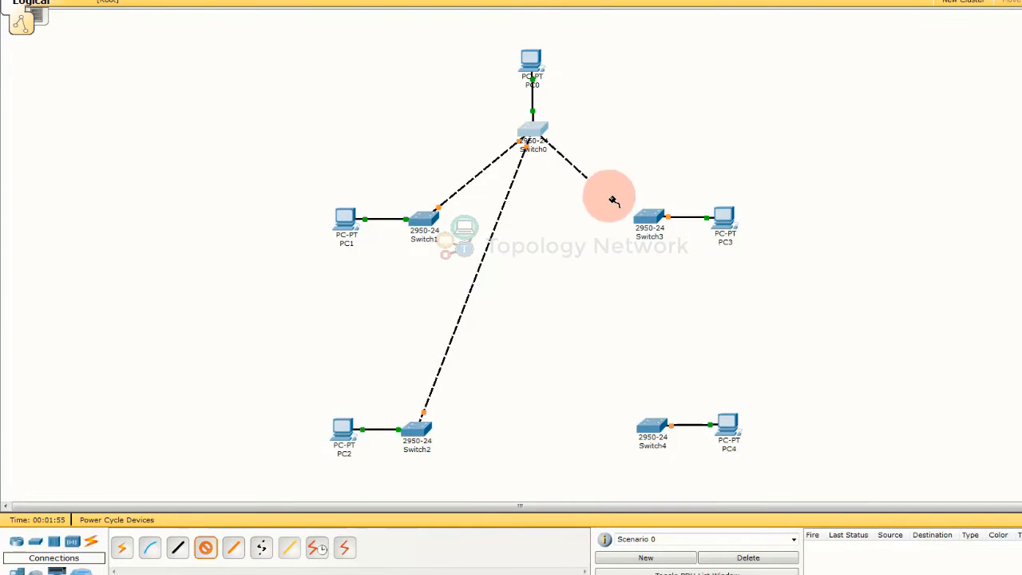
pyautogui.click(648, 215)
pyautogui.click(657, 231)
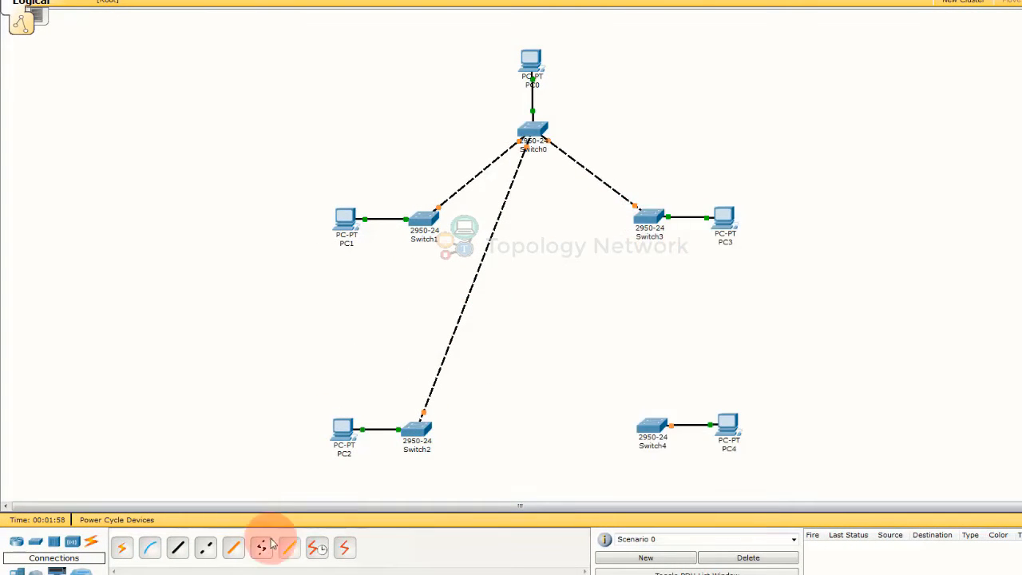
# - Connect port FastEthernet0/5 of Switch0 to FastEthernet0/2 of Switch4 with a copper cross-over cable
pyautogui.click(206, 548)
pyautogui.click(533, 133)
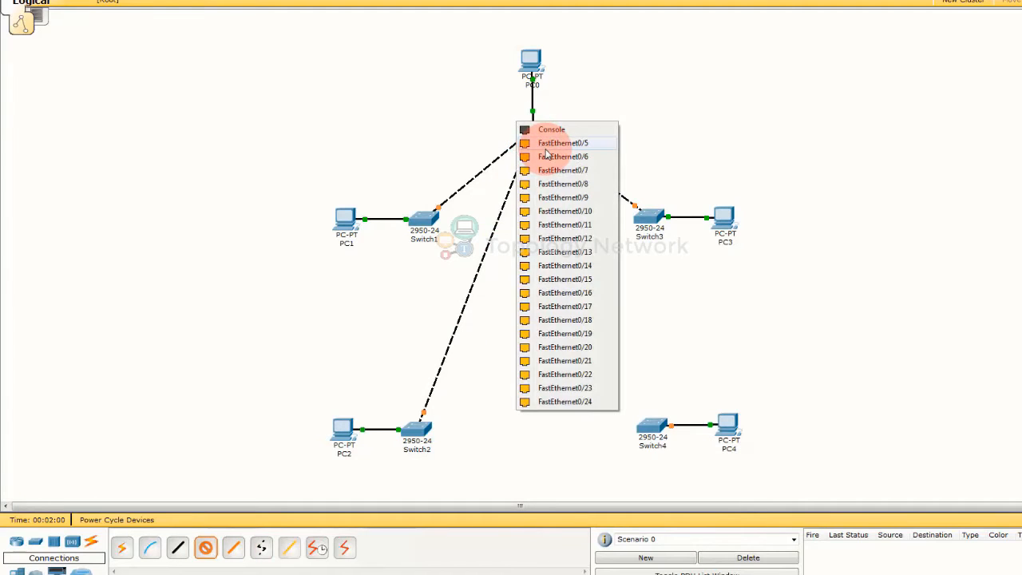
pyautogui.click(559, 142)
pyautogui.click(651, 428)
pyautogui.click(675, 319)
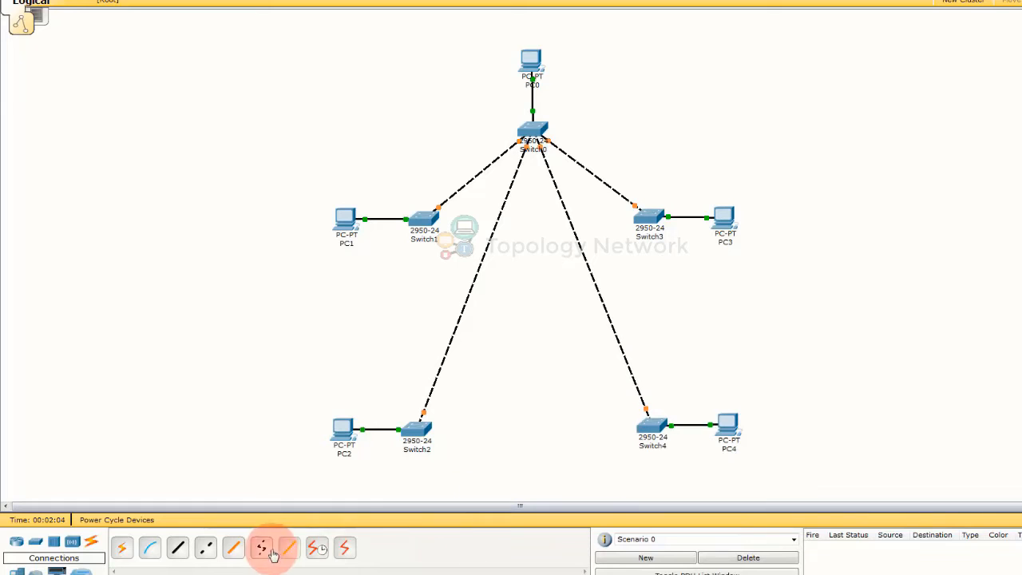
# - Connect FastEthernet0/3 of Switch1 to FastEthernet0/3 of Switch2 with a copper cross-over cable, and align Switch1 vertically above Switch2
pyautogui.click(205, 548)
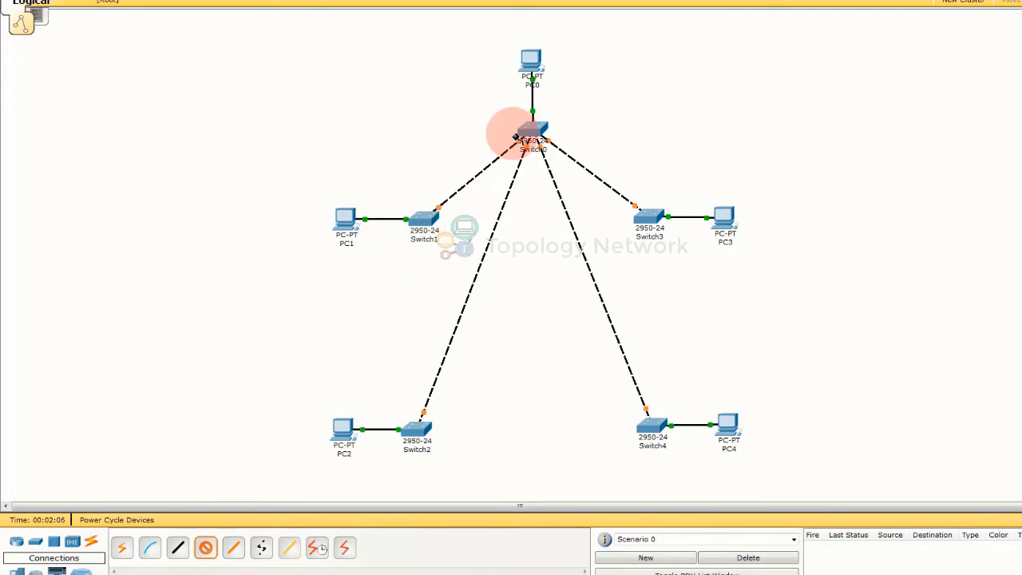
pyautogui.click(423, 213)
pyautogui.click(438, 236)
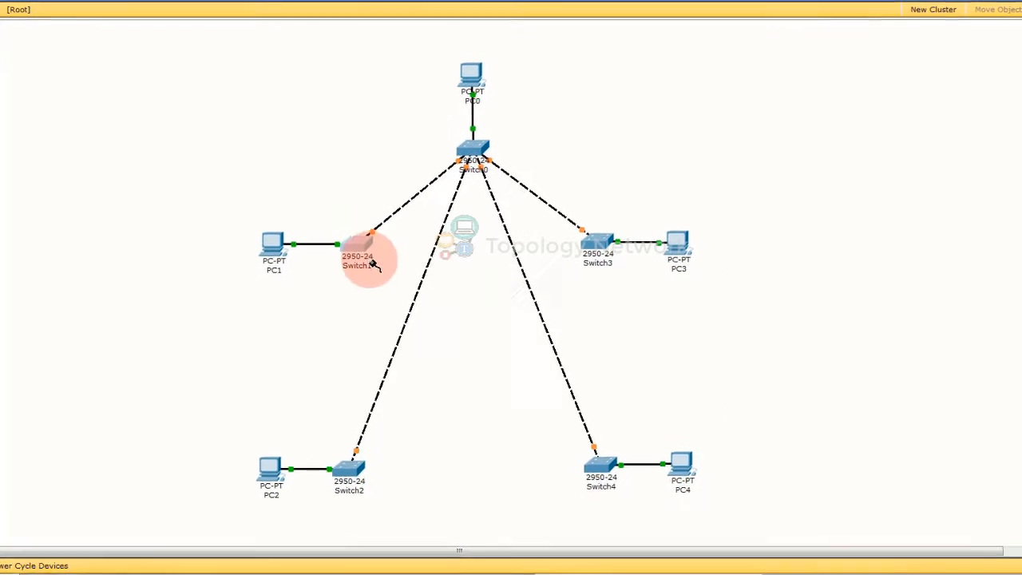
pyautogui.click(352, 441)
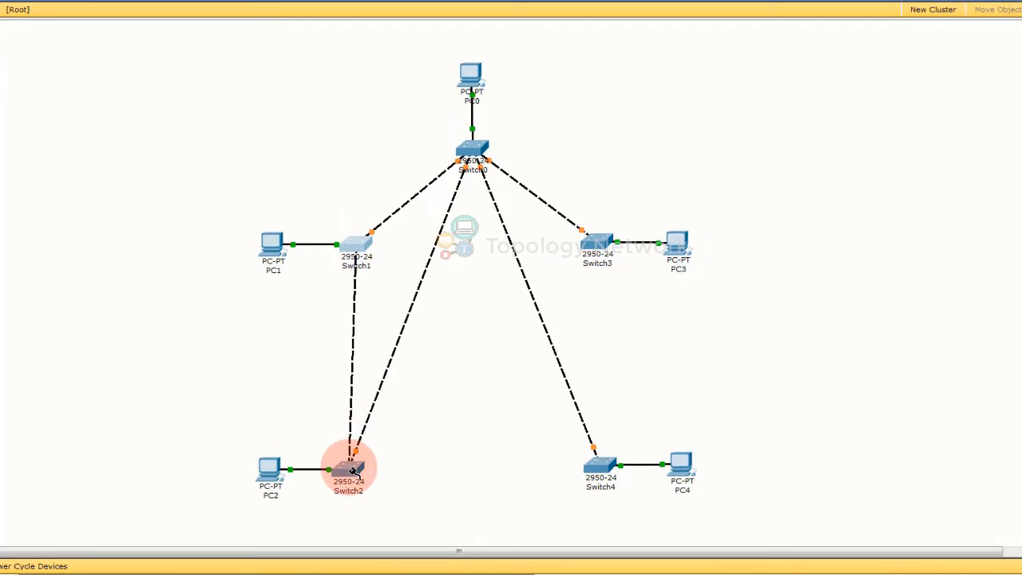
pyautogui.click(401, 345)
pyautogui.click(357, 246)
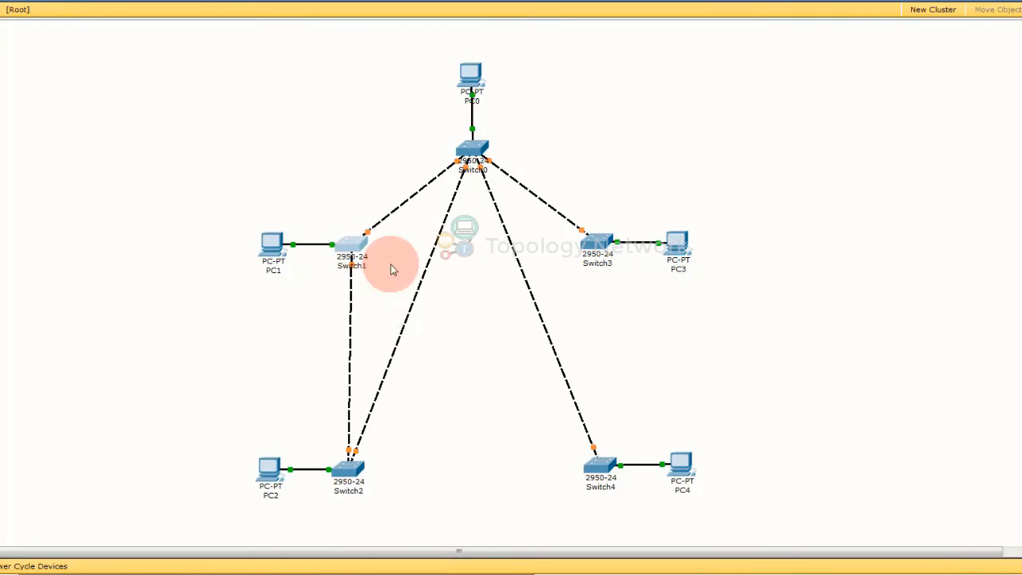
# - Connect Switch1 to port FastEthernet0/3 of Switch3 with a copper cross-over cable
pyautogui.click(173, 524)
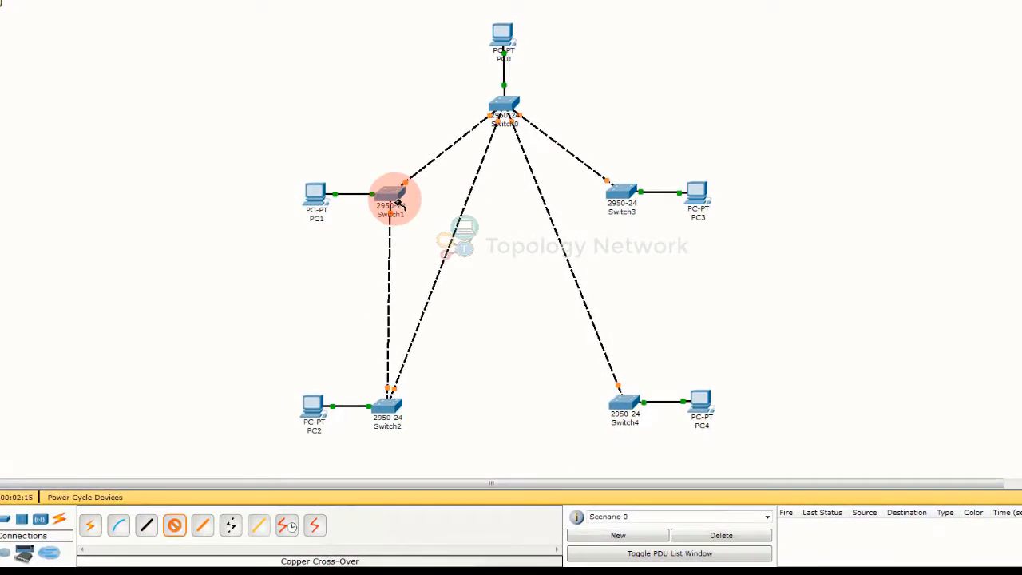
pyautogui.click(400, 203)
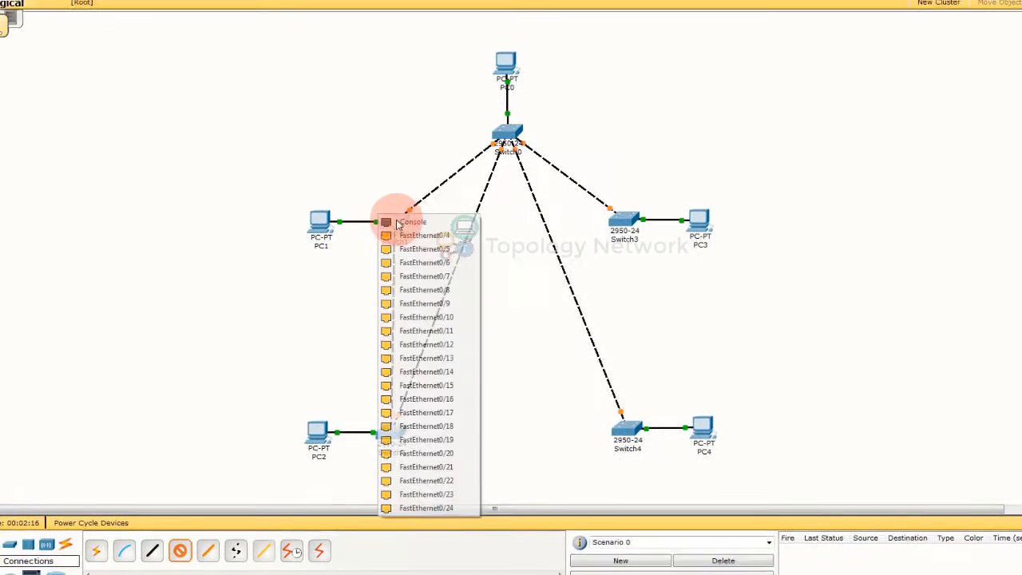
pyautogui.click(402, 201)
pyautogui.click(616, 195)
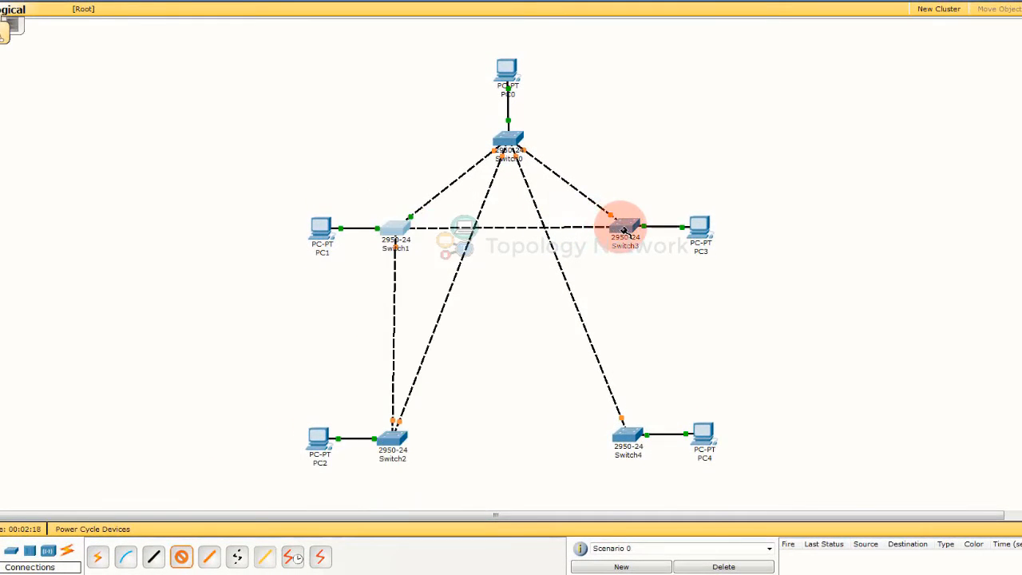
pyautogui.click(623, 230)
pyautogui.click(625, 239)
# - Connect Switch1 to port FastEthernet0/3 of Switch4 with a copper cross-over cable
pyautogui.click(178, 559)
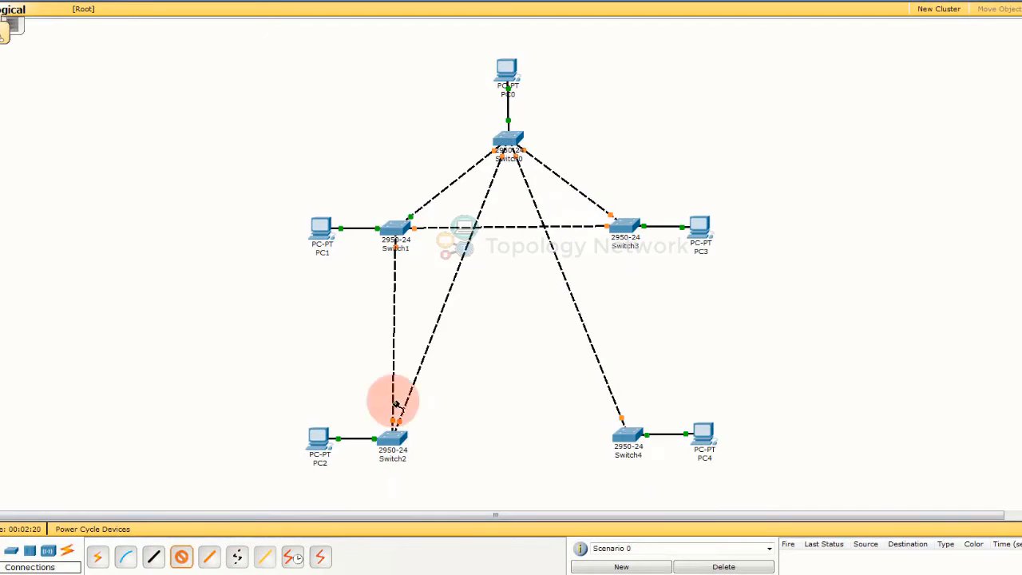
pyautogui.click(398, 229)
pyautogui.click(410, 232)
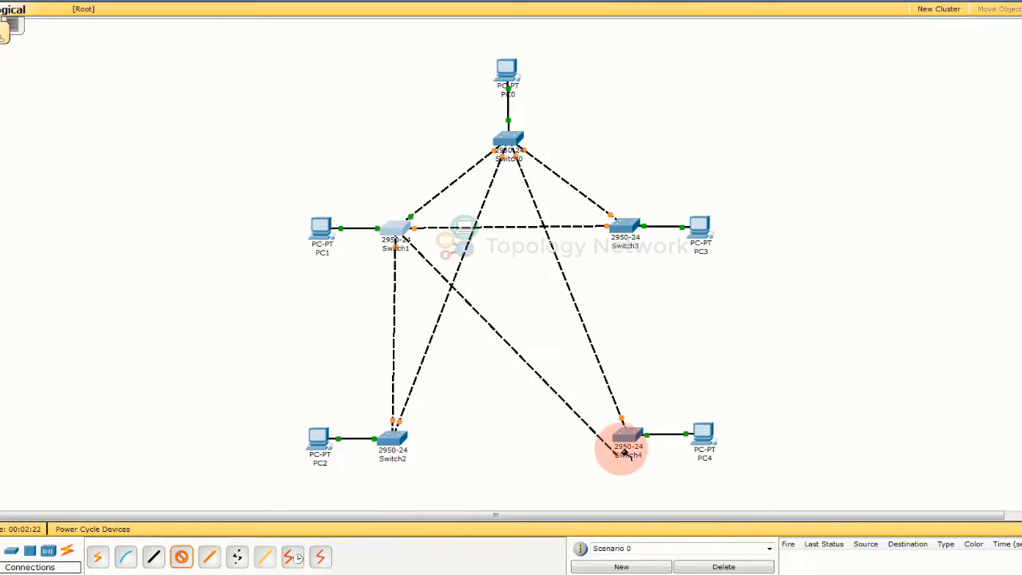
pyautogui.click(629, 437)
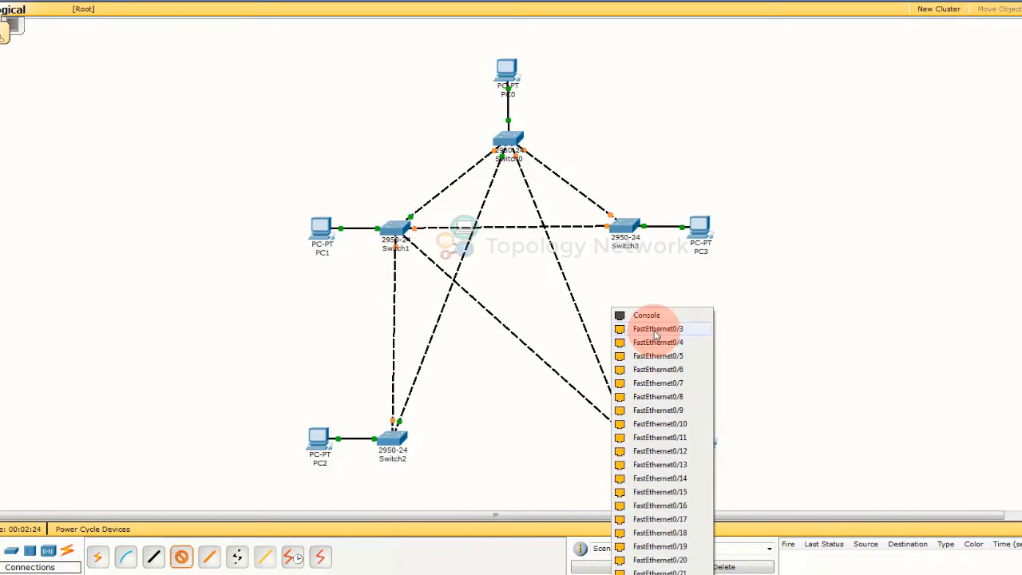
pyautogui.click(655, 331)
# - Connect port FastEthernet0/4 of Switch2 to FastEthernet0/4 of Switch3 with a copper cross-over cable
pyautogui.click(156, 558)
pyautogui.click(183, 559)
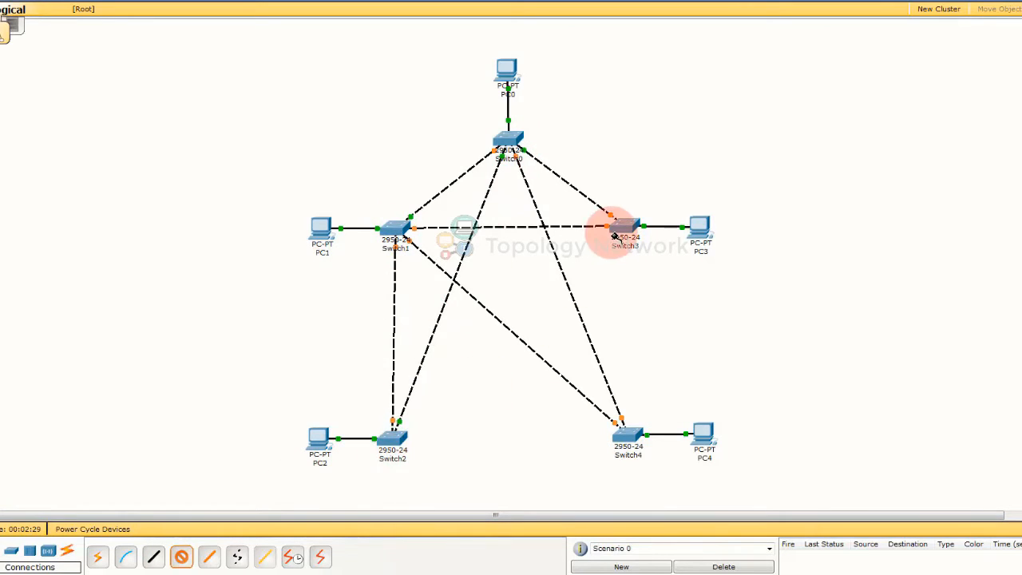
pyautogui.click(393, 441)
pyautogui.click(431, 337)
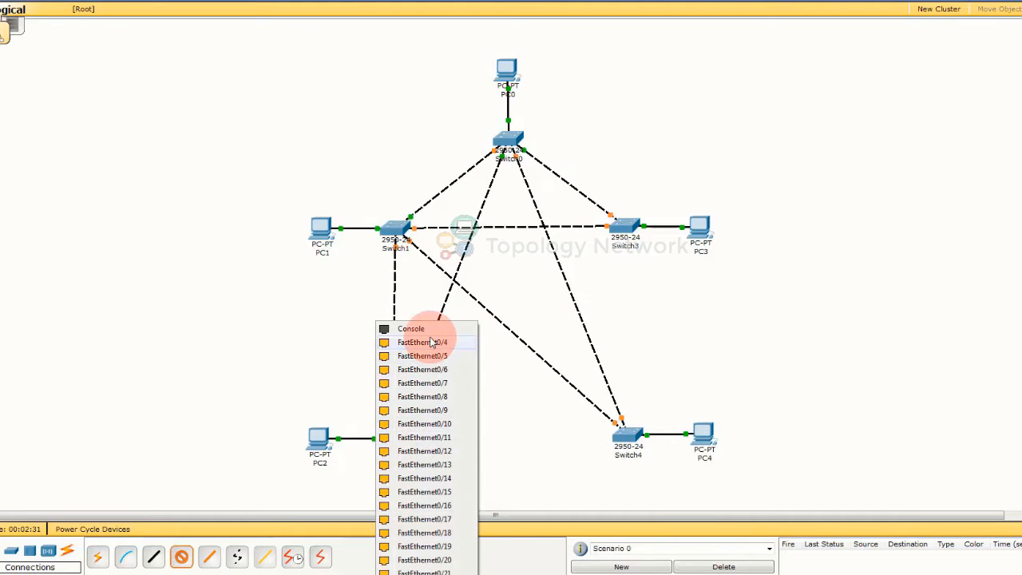
pyautogui.click(627, 225)
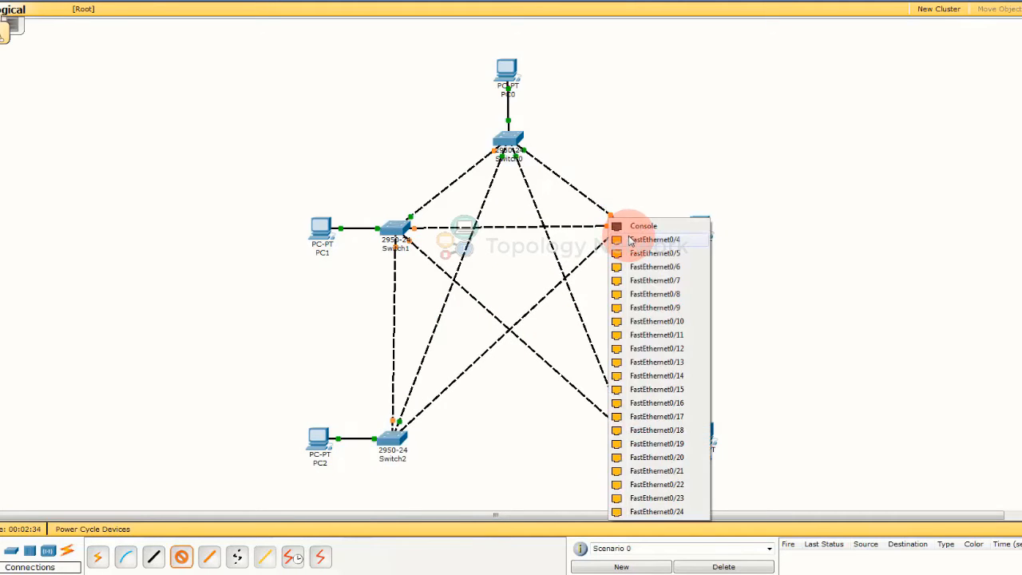
pyautogui.click(630, 239)
# - Connect port FastEthernet0/5 of Switch2 to a free FastEthernet port of Switch4 with a copper cross-over cable
pyautogui.click(183, 557)
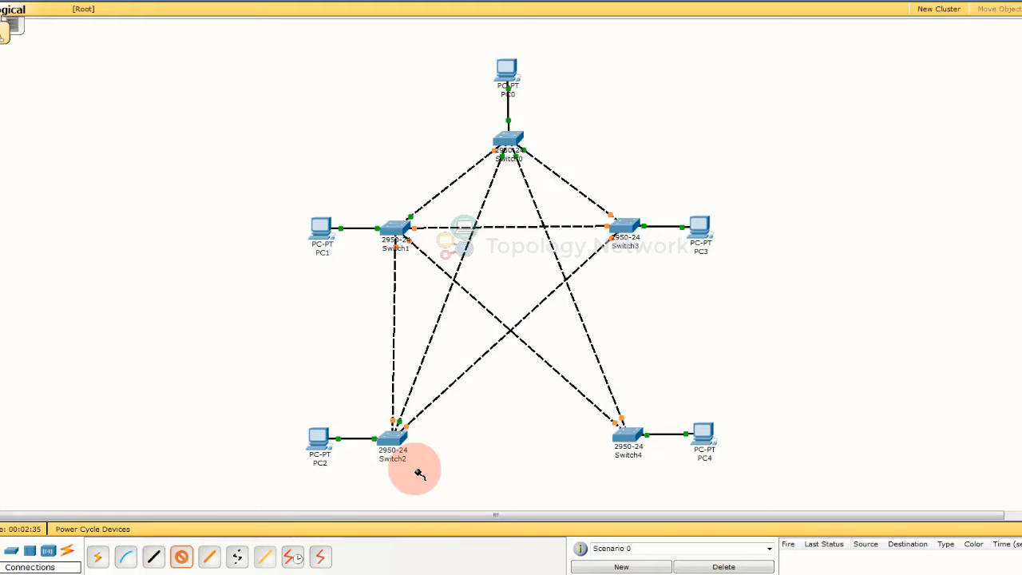
pyautogui.click(400, 435)
pyautogui.click(402, 357)
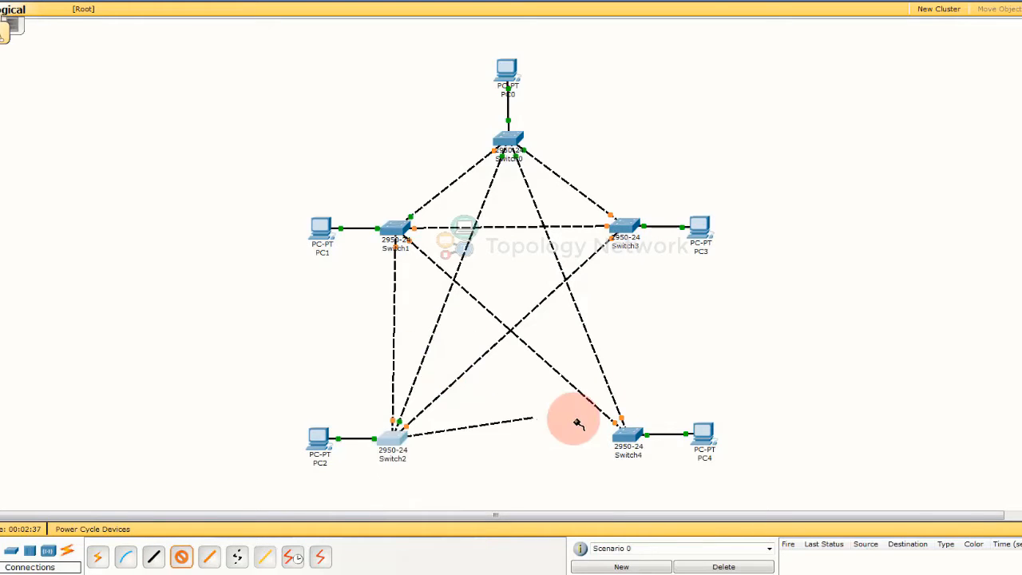
pyautogui.click(631, 437)
pyautogui.click(643, 342)
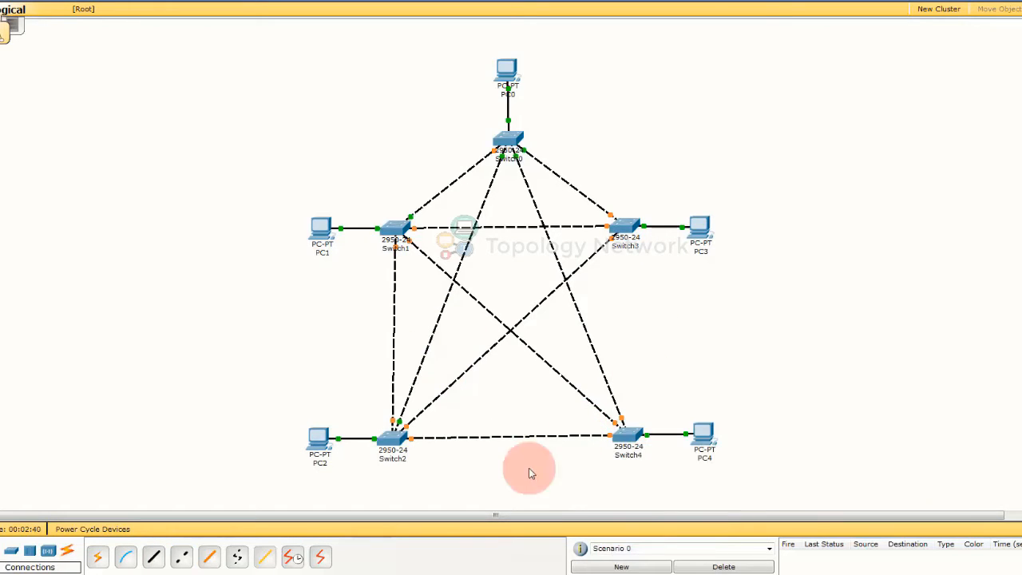
# - Connect a free FastEthernet port of Switch3 to one of Switch4 with a copper cross-over cable
pyautogui.click(181, 557)
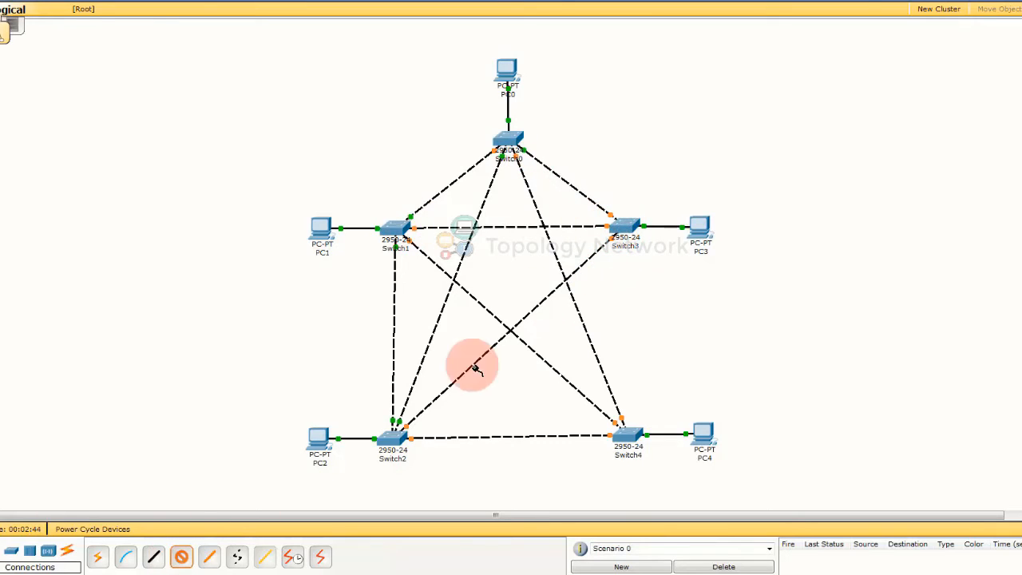
pyautogui.click(628, 228)
pyautogui.click(632, 228)
pyautogui.click(633, 434)
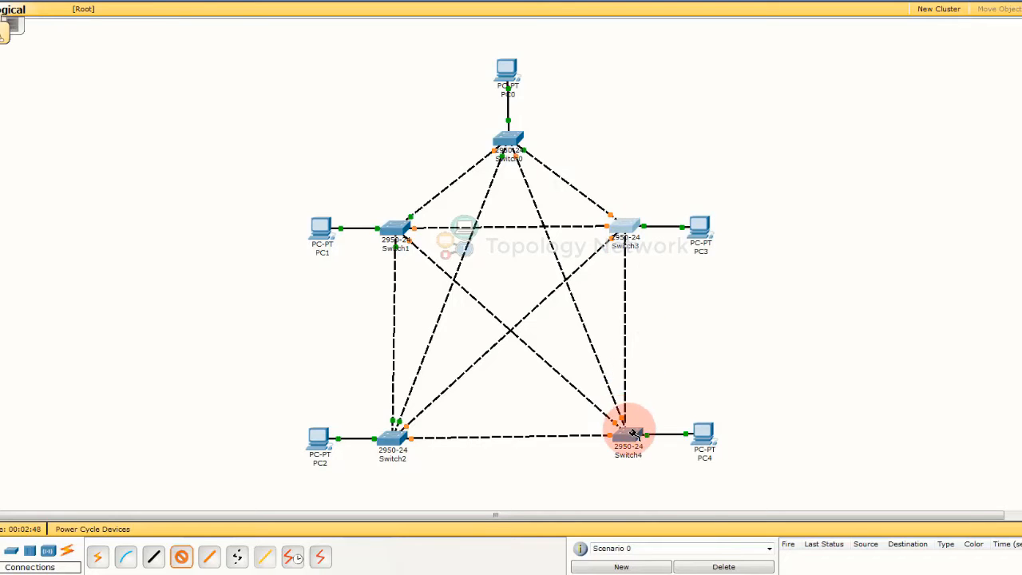
pyautogui.click(659, 357)
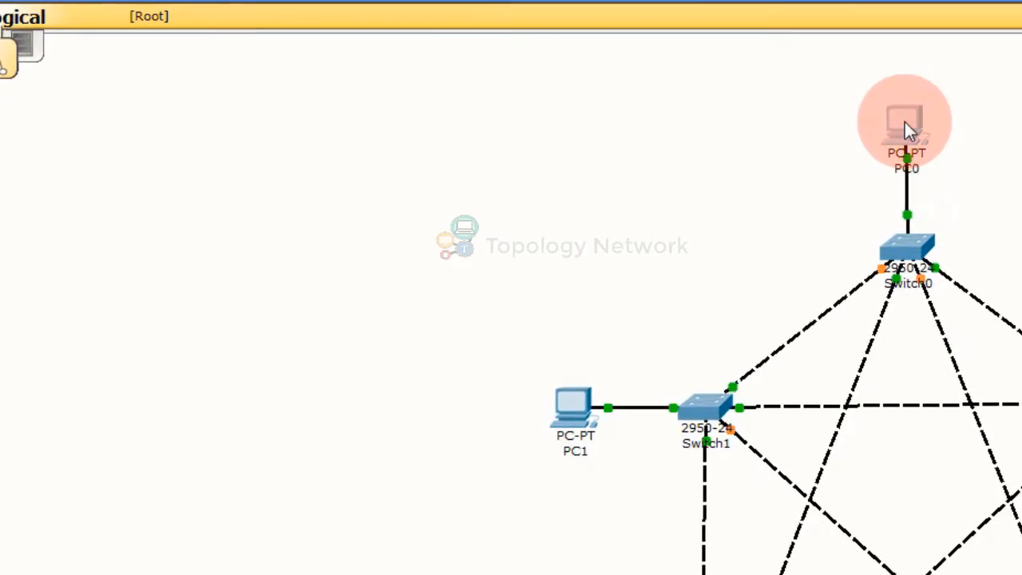
# - Give PC0 the static IP address 192.168.1.1 with its default subnet mask, and close its configuration window
pyautogui.click(905, 122)
pyautogui.click(299, 106)
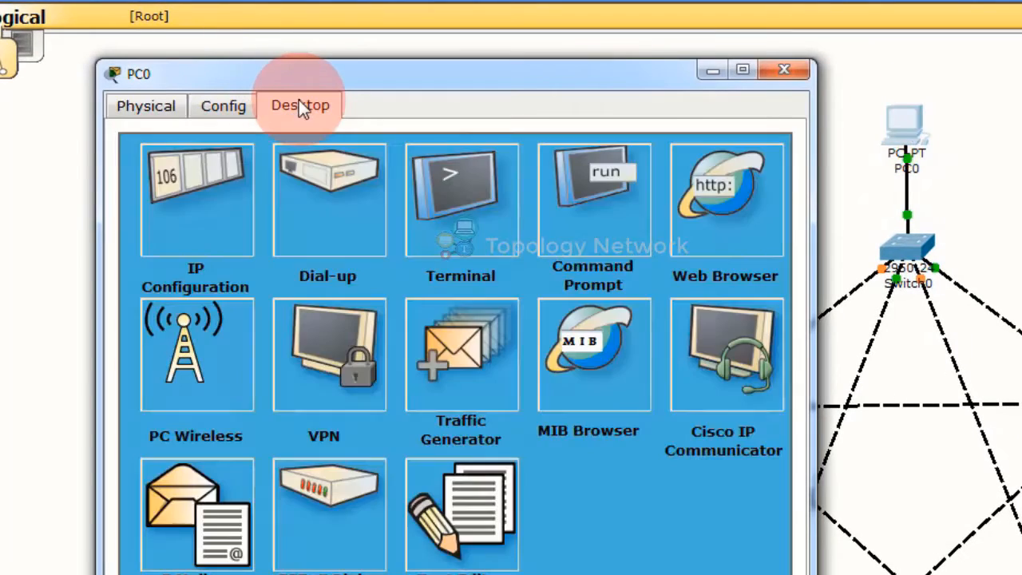
pyautogui.click(211, 184)
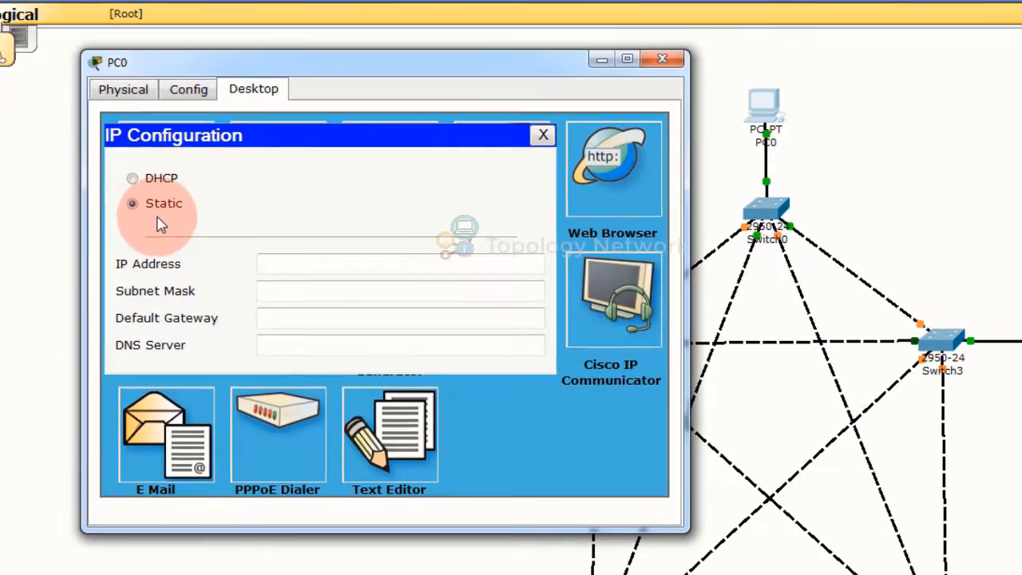
pyautogui.click(320, 294)
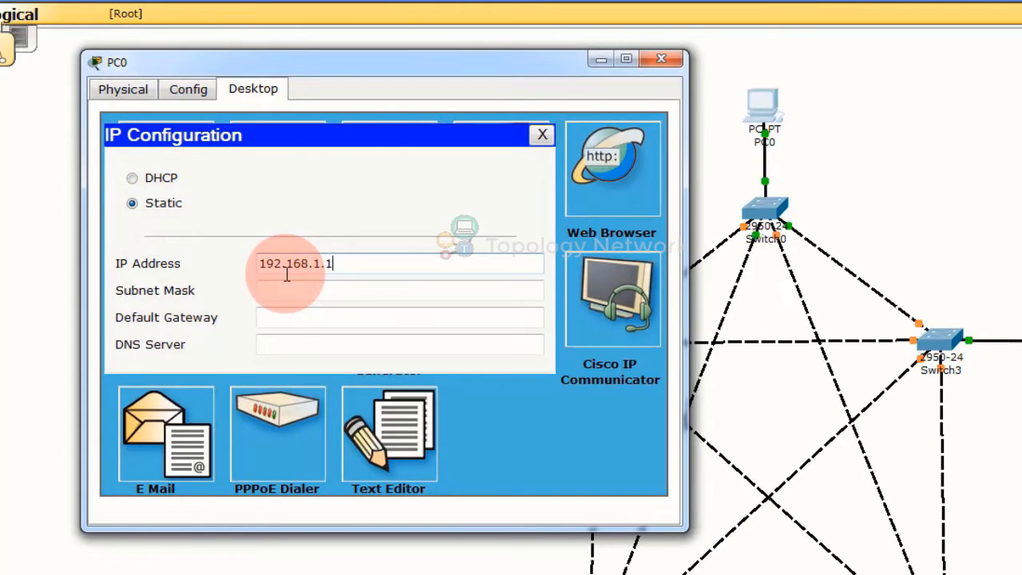
pyautogui.click(543, 136)
pyautogui.click(661, 59)
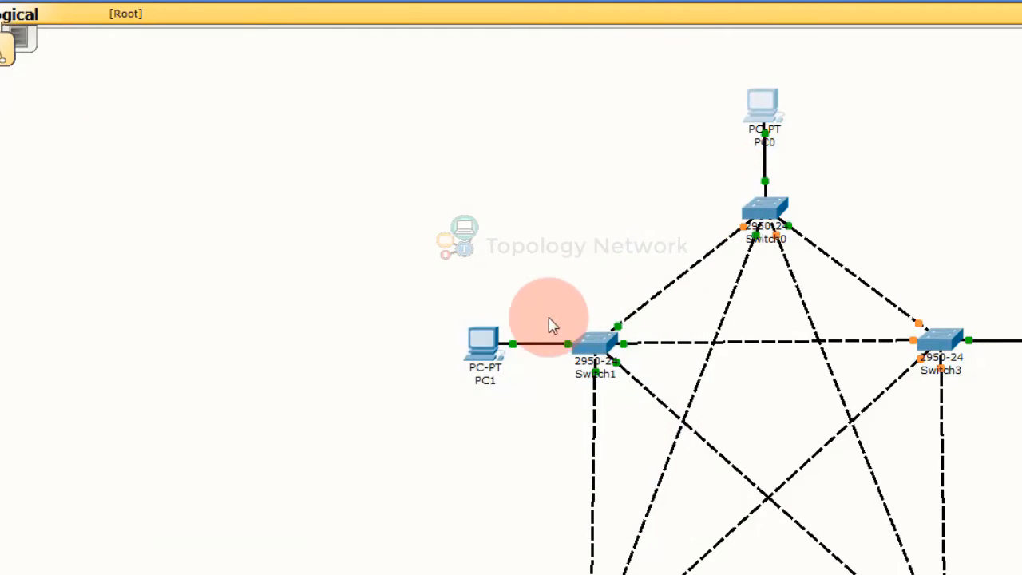
# - Give PC1 the static IP address 192.168.1.2 with subnet mask 255.255.255.0, and close its configuration window
pyautogui.click(484, 340)
pyautogui.click(295, 136)
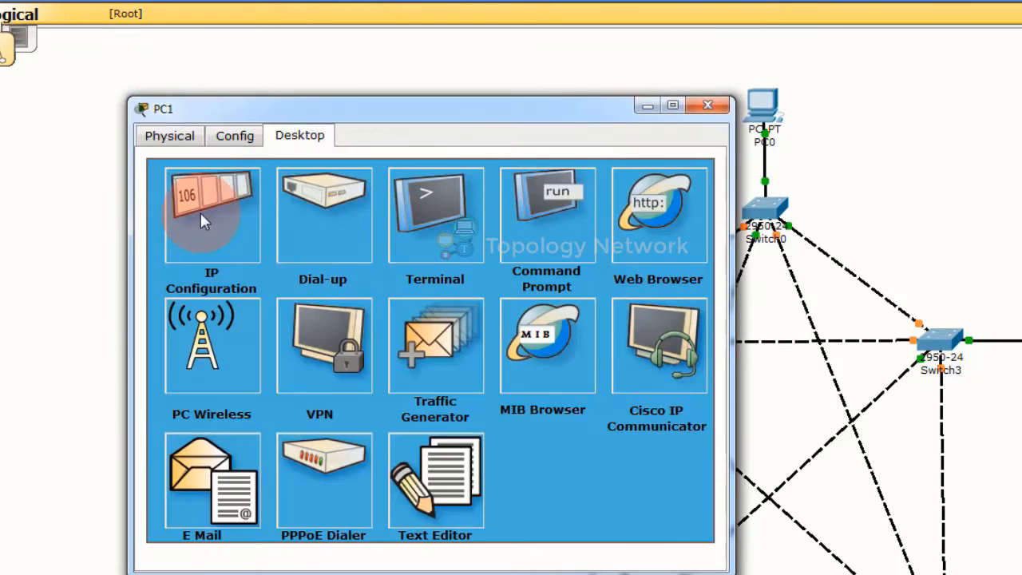
pyautogui.click(202, 216)
pyautogui.click(317, 310)
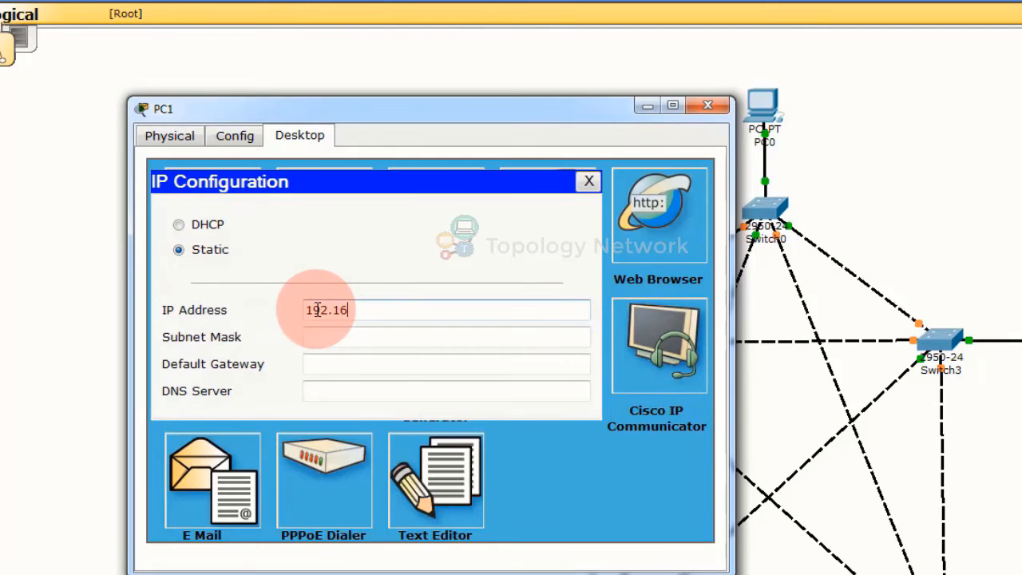
pyautogui.write('192.168.1.2')
pyautogui.press('Tab')
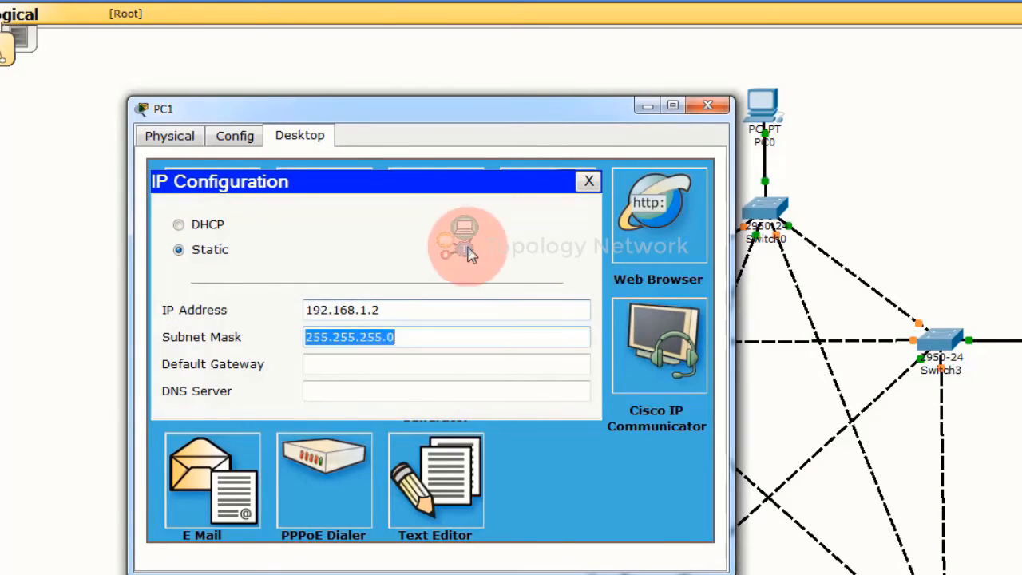
pyautogui.click(589, 182)
pyautogui.click(707, 107)
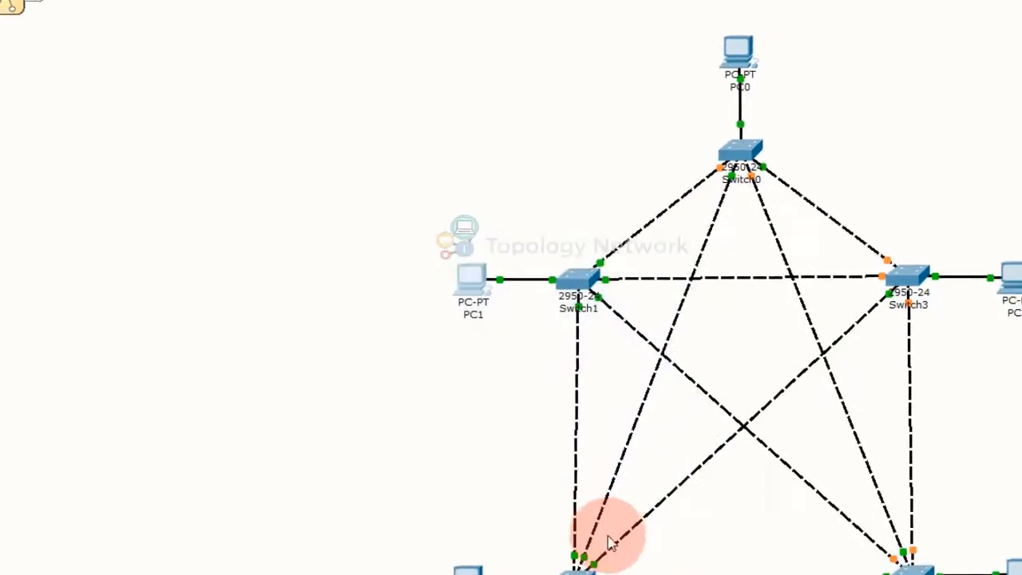
pyautogui.click(529, 426)
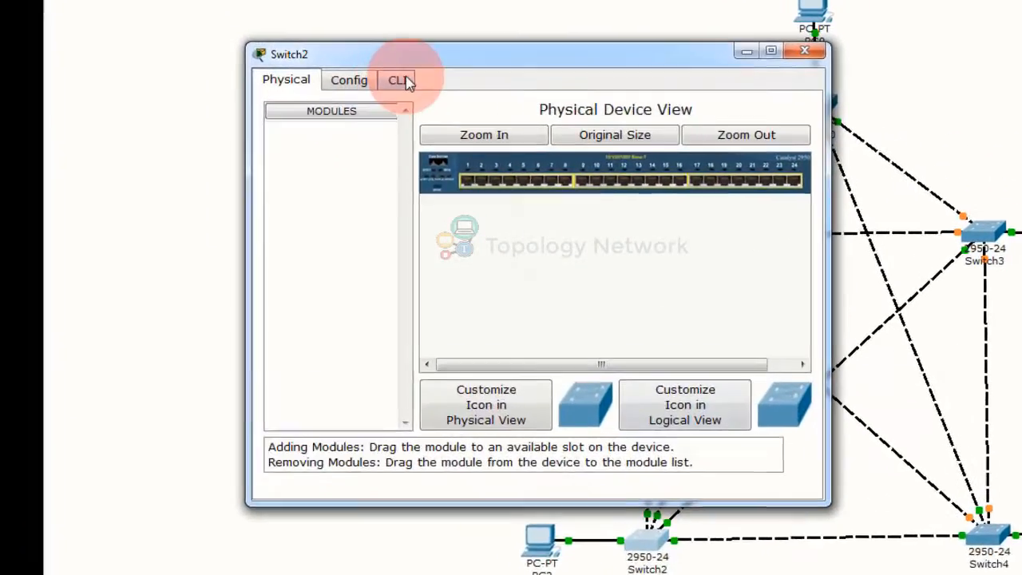
pyautogui.click(320, 64)
pyautogui.click(828, 51)
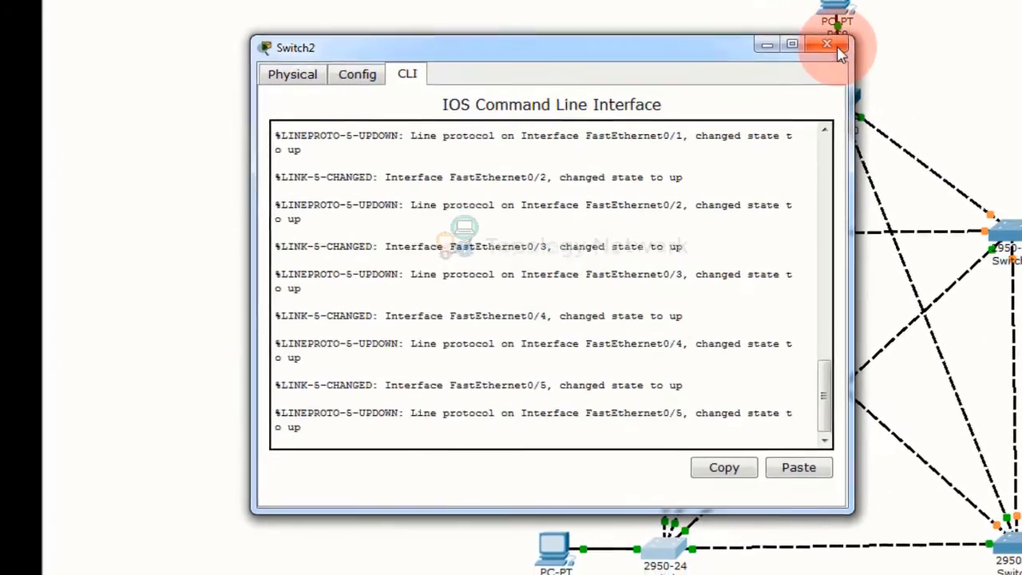
# - Give PC2 the static IP address 192.168.1.3 with subnet mask 255.255.255.0, and close its configuration window
pyautogui.click(555, 551)
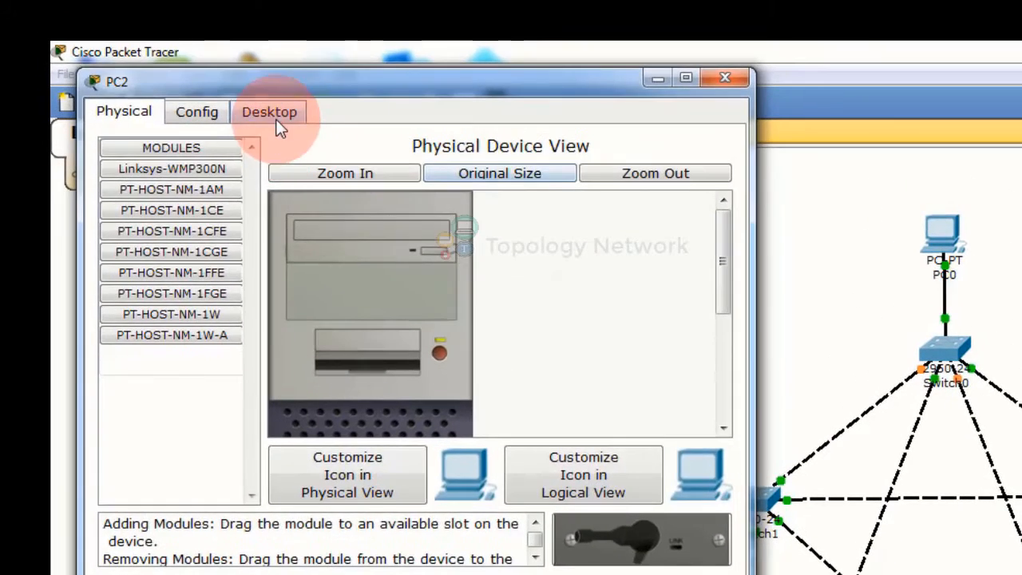
pyautogui.click(260, 54)
pyautogui.click(183, 159)
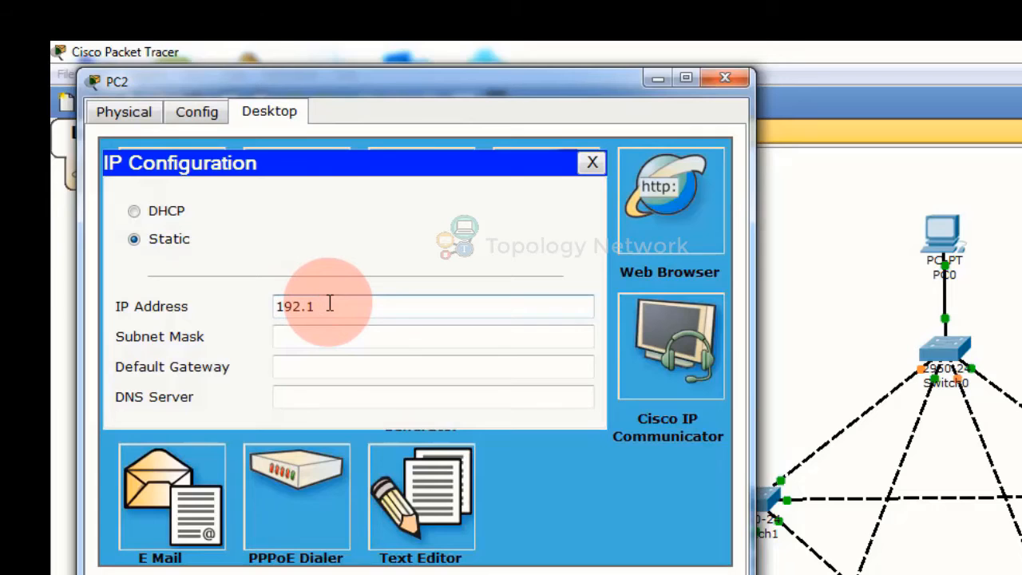
pyautogui.press('Tab')
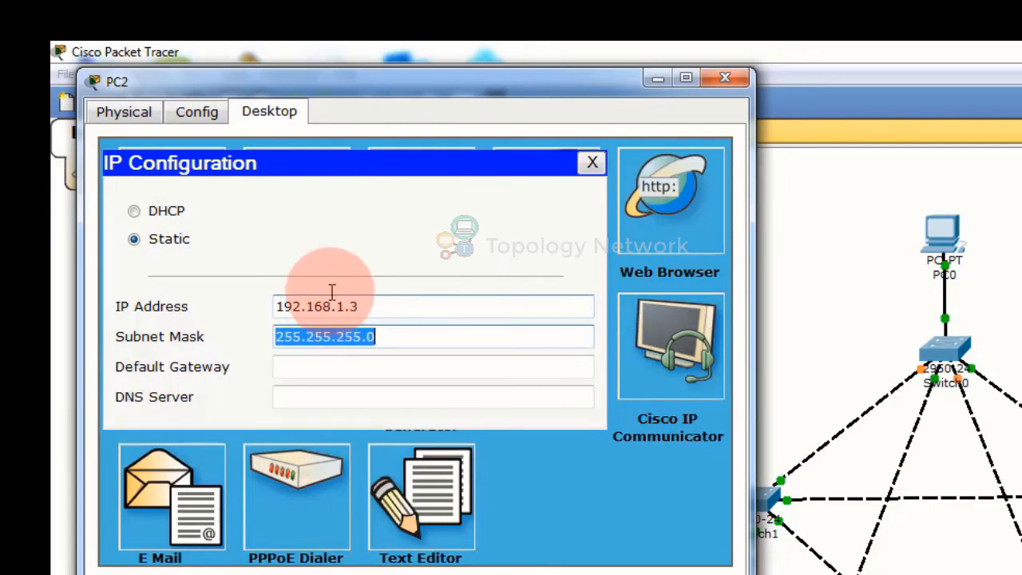
pyautogui.click(592, 162)
pyautogui.click(687, 70)
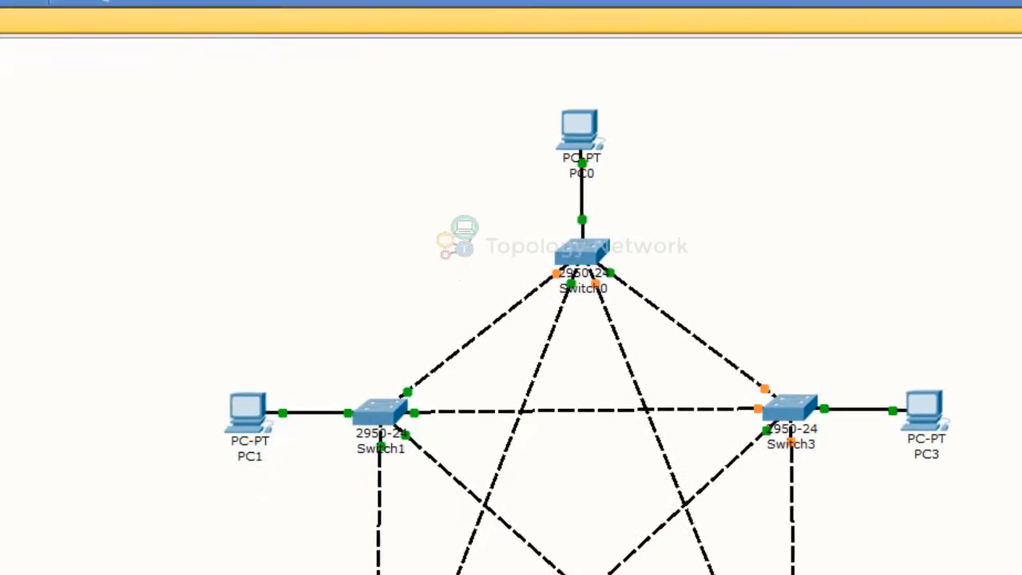
# - Give PC3 the static IP address 192.168.1.4 with subnet mask 255.255.255.0, and close its IP configuration
pyautogui.click(855, 391)
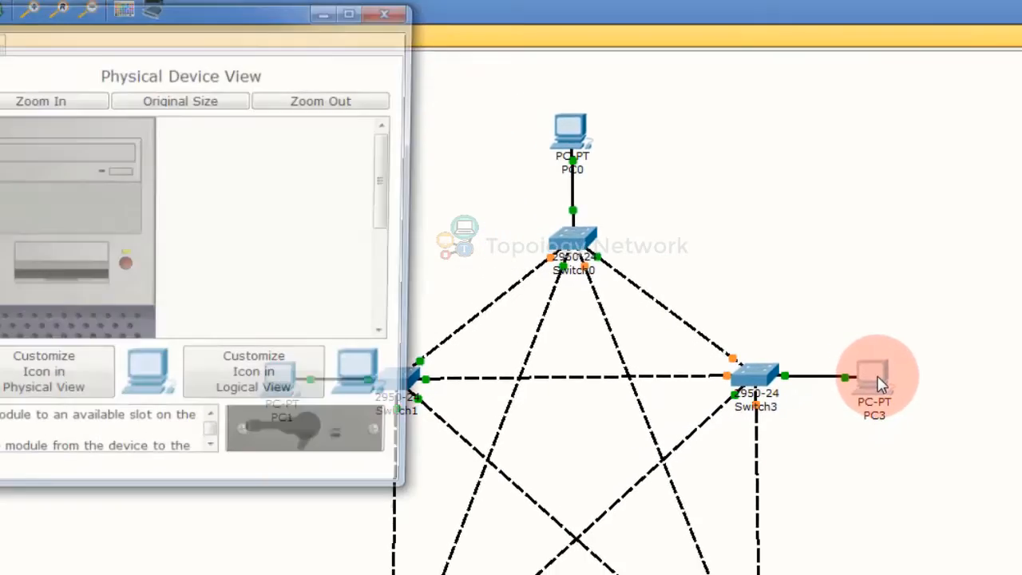
pyautogui.click(183, 92)
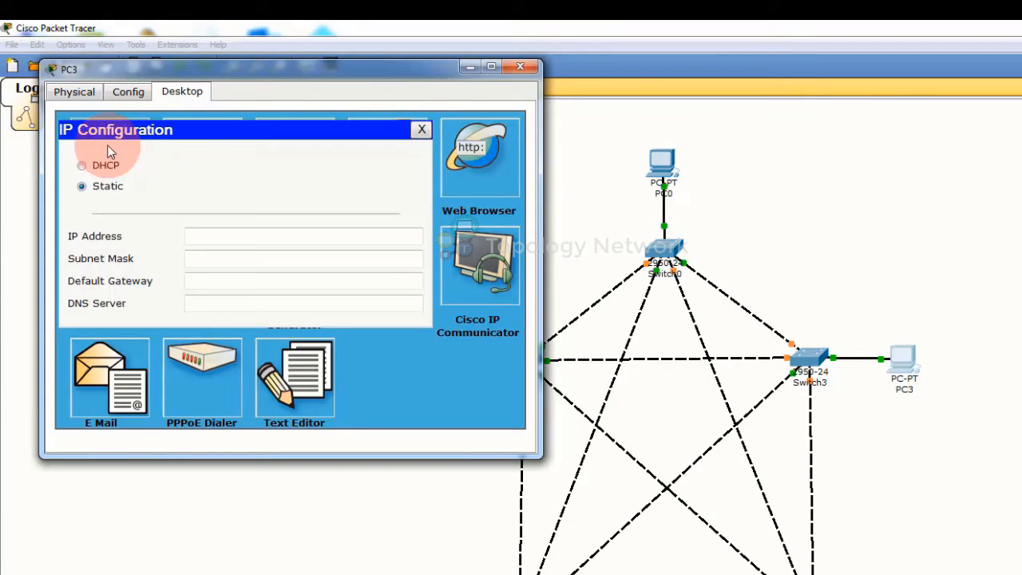
pyautogui.click(209, 235)
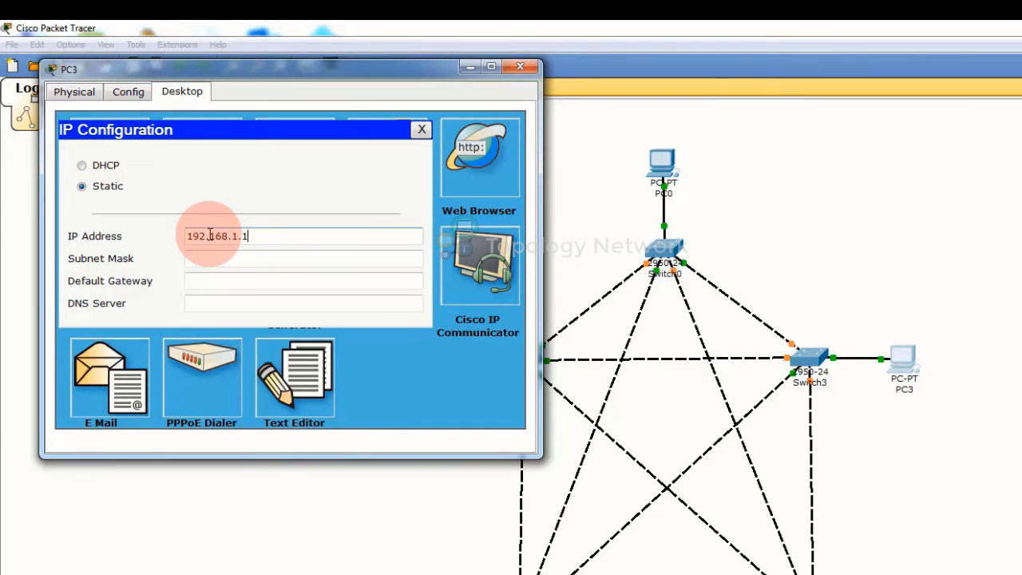
pyautogui.press('Tab')
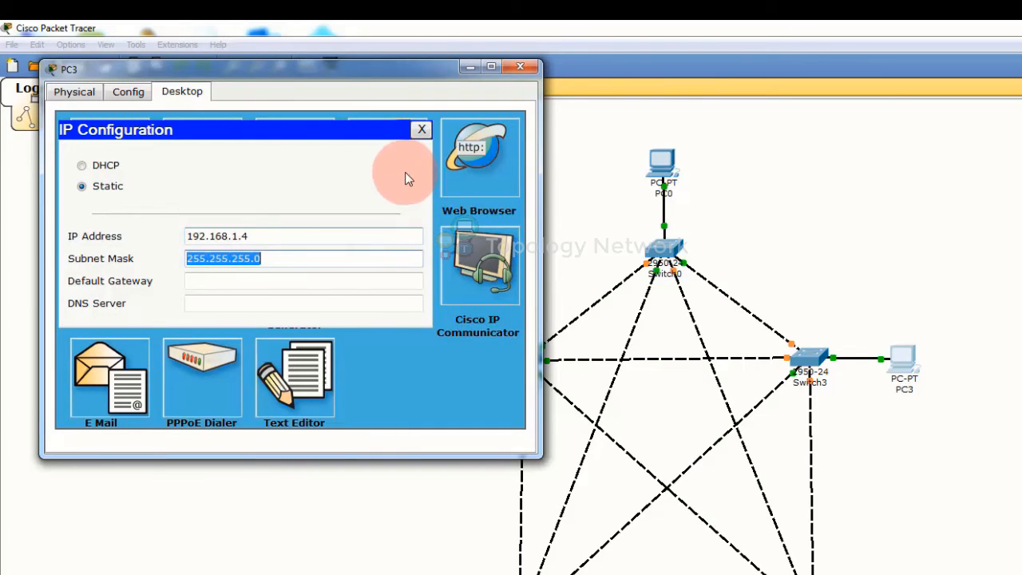
pyautogui.click(421, 131)
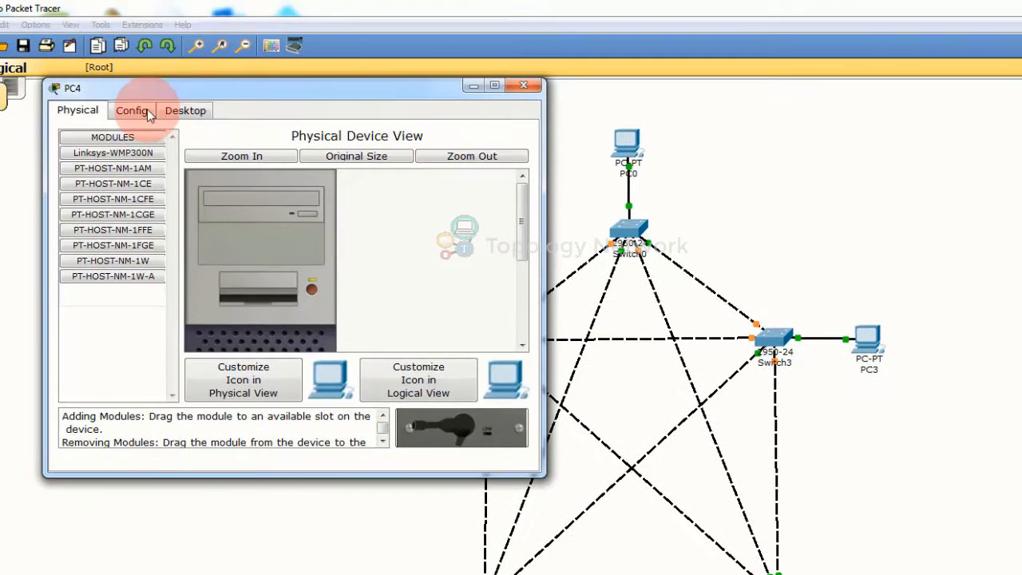
# - Give PC4 a static IP address starting with 192.168 and its default subnet mask, and close its configuration window
pyautogui.click(44, 22)
pyautogui.click(142, 145)
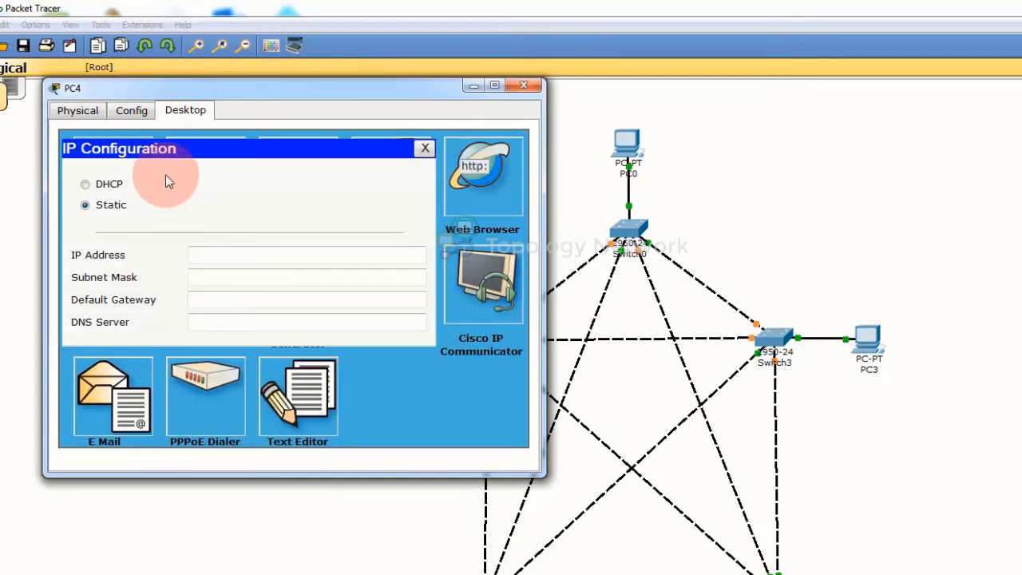
pyautogui.click(196, 253)
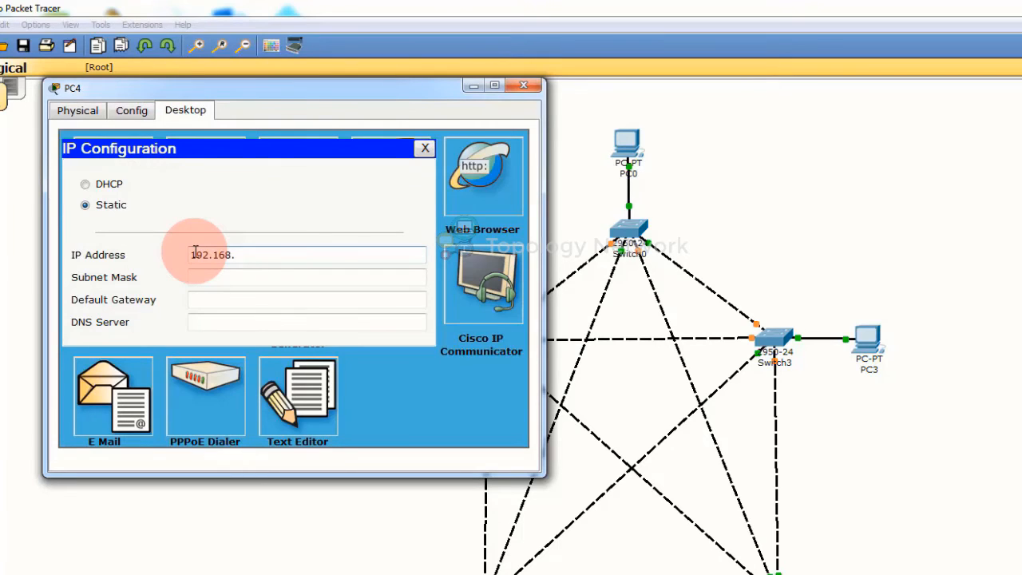
pyautogui.click(304, 286)
pyautogui.click(425, 148)
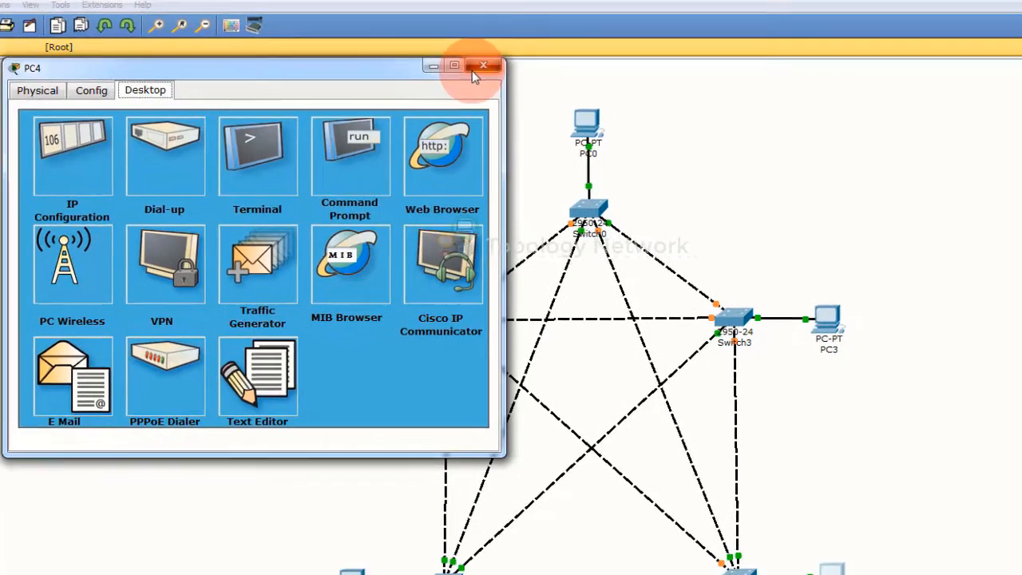
pyautogui.click(472, 71)
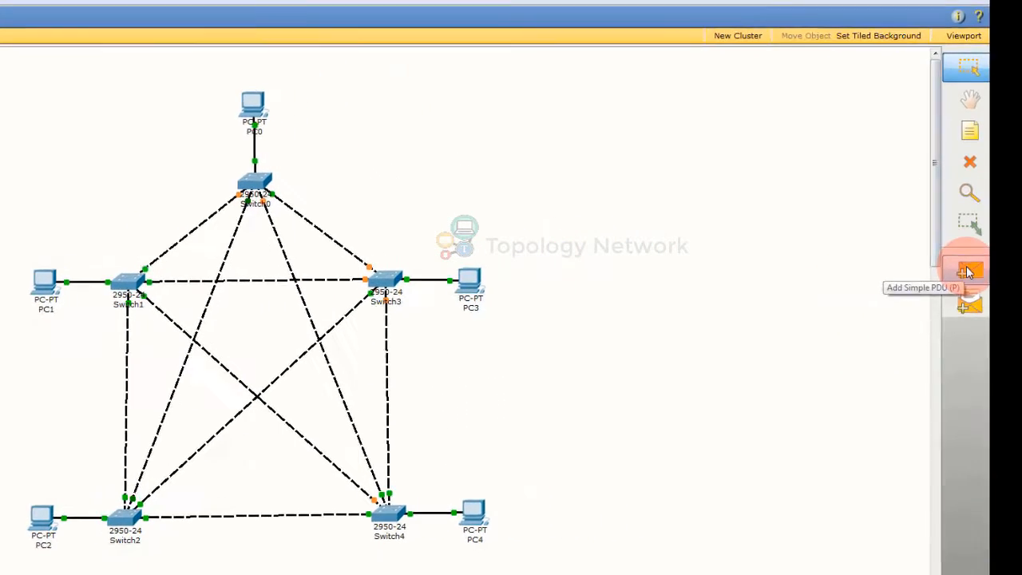
# - Send a simple PDU from PC0 to PC4 and check its status in the PDU list
pyautogui.click(969, 272)
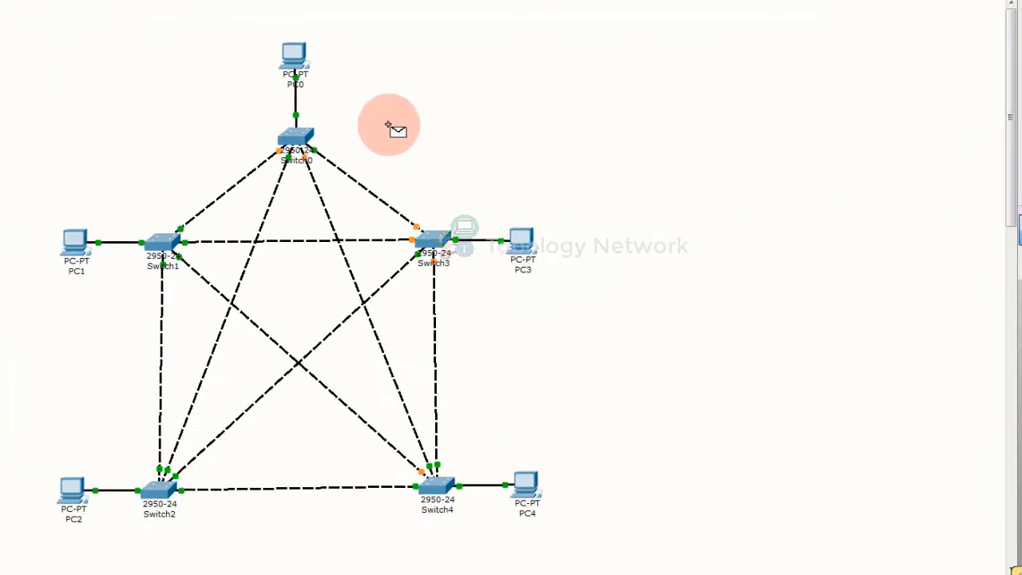
pyautogui.click(294, 57)
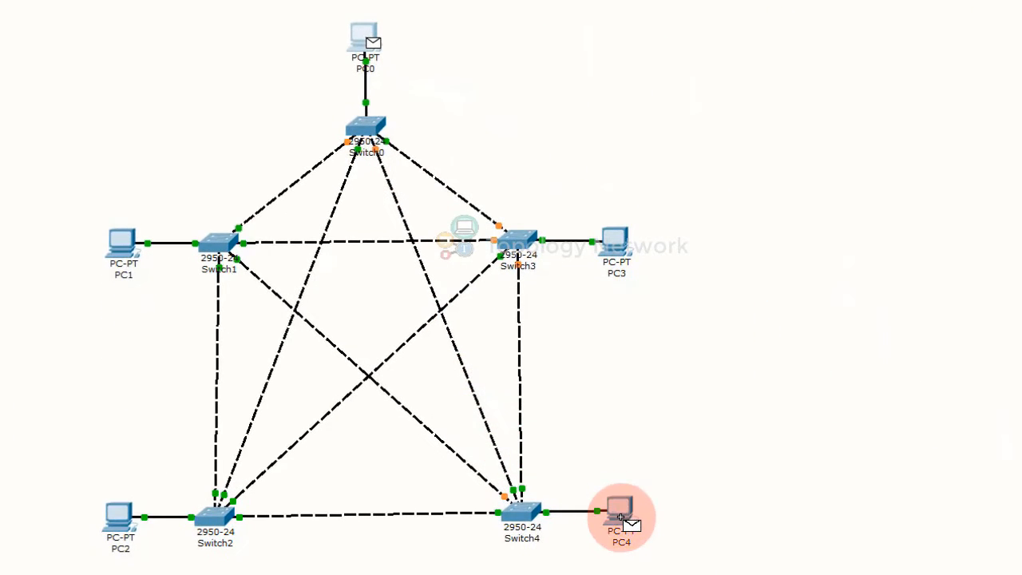
pyautogui.click(675, 569)
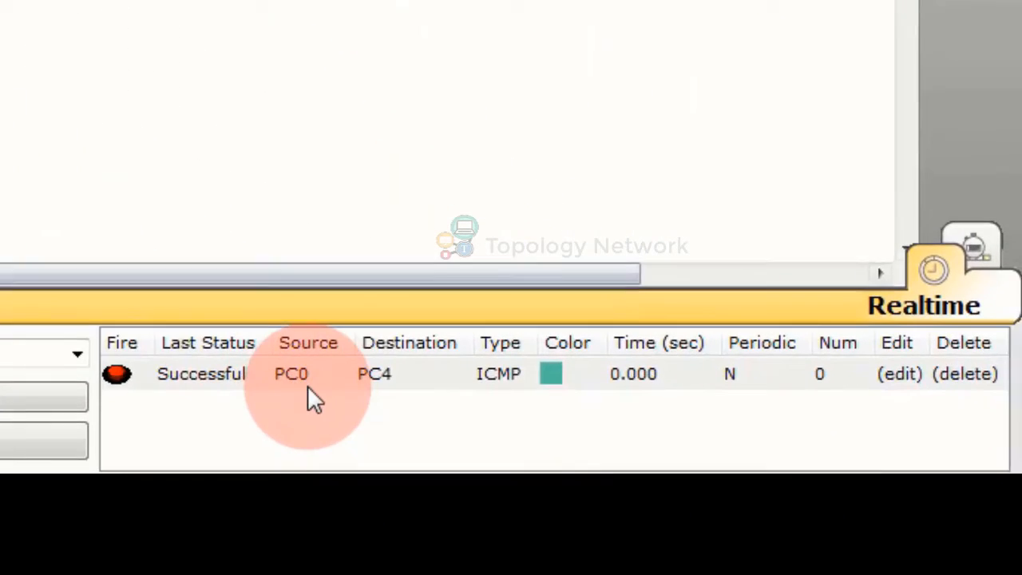
pyautogui.click(598, 548)
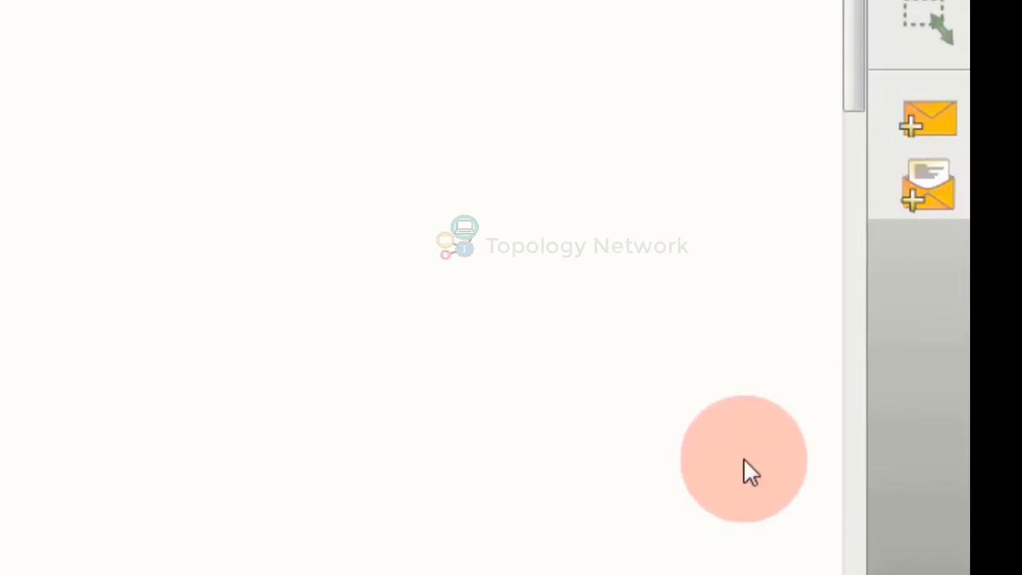
# - Send a simple PDU from PC2 to PC3 and check its entry in the PDU list
pyautogui.click(929, 118)
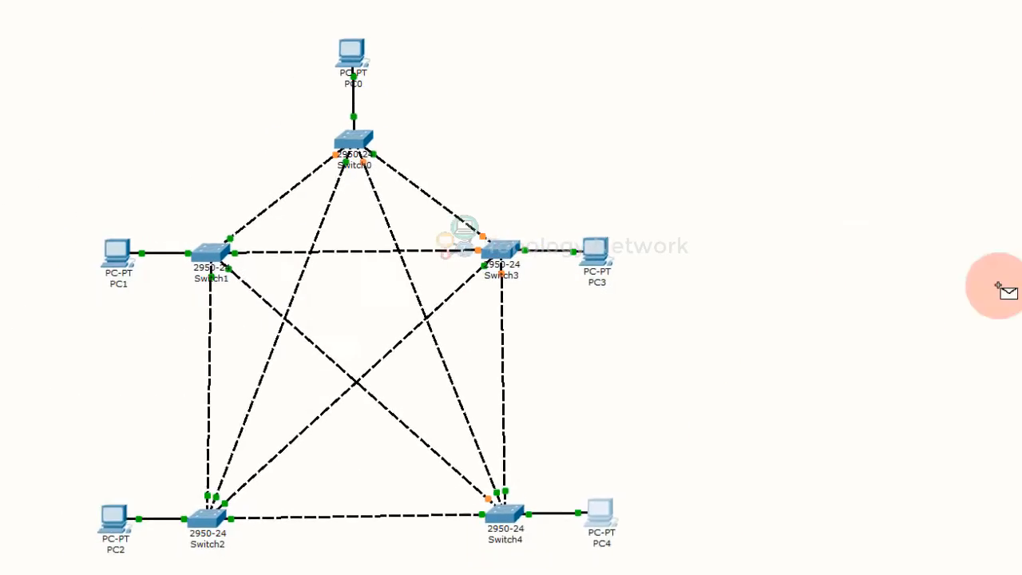
pyautogui.click(170, 511)
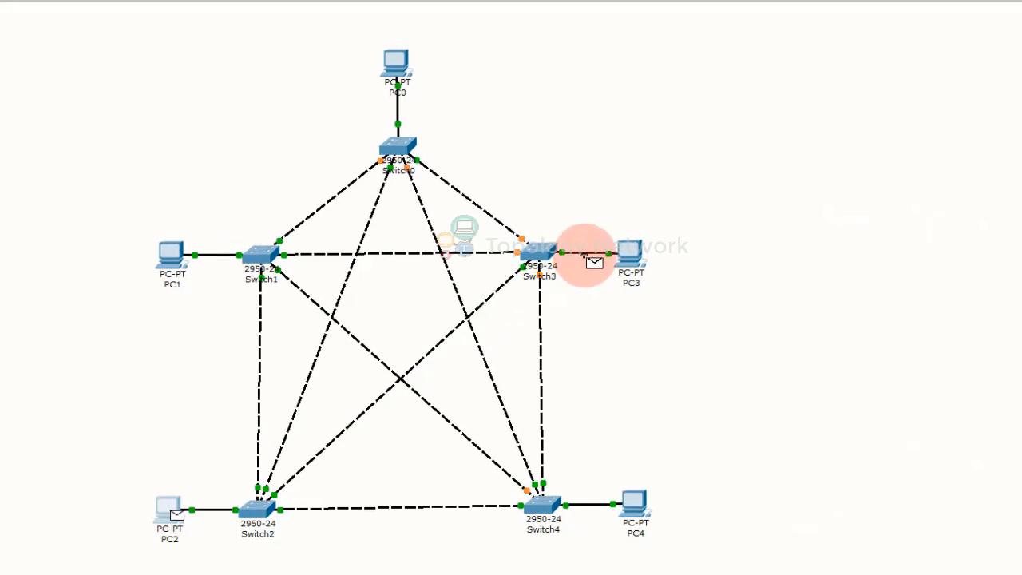
pyautogui.click(630, 254)
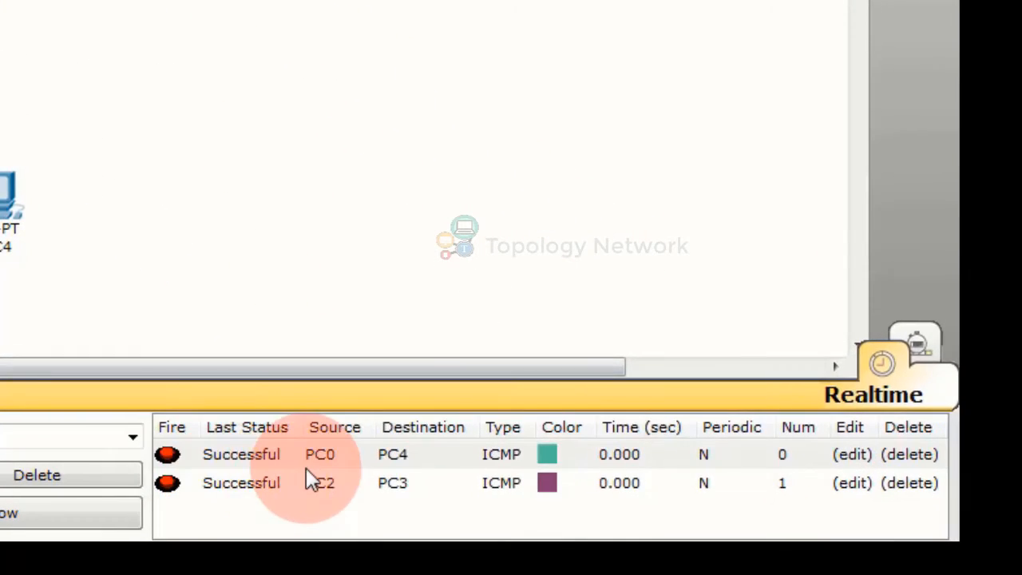
pyautogui.click(361, 481)
pyautogui.click(312, 489)
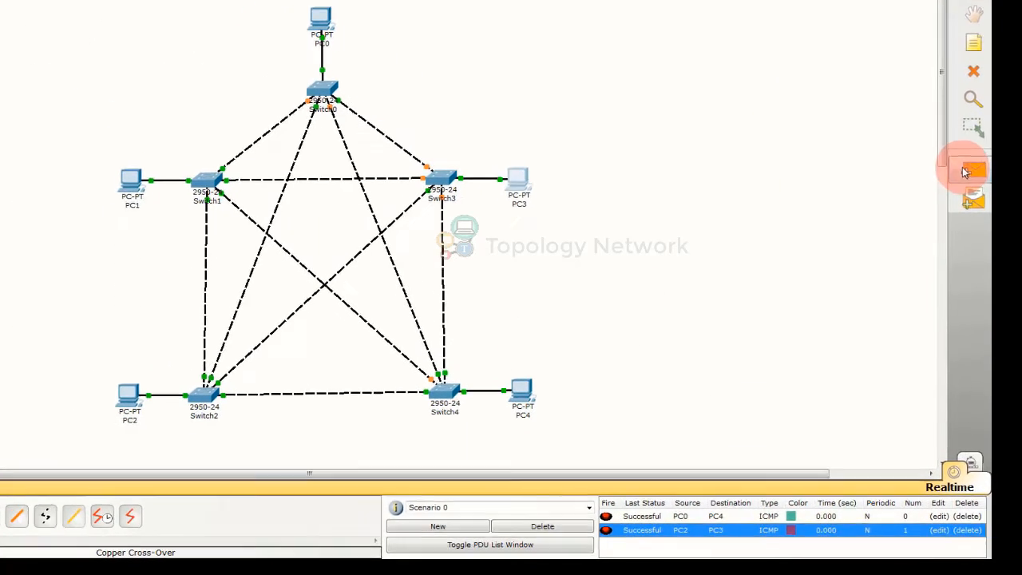
# - Send a simple PDU from PC1 to PC2 and check its delivery status in the PDU list
pyautogui.click(970, 174)
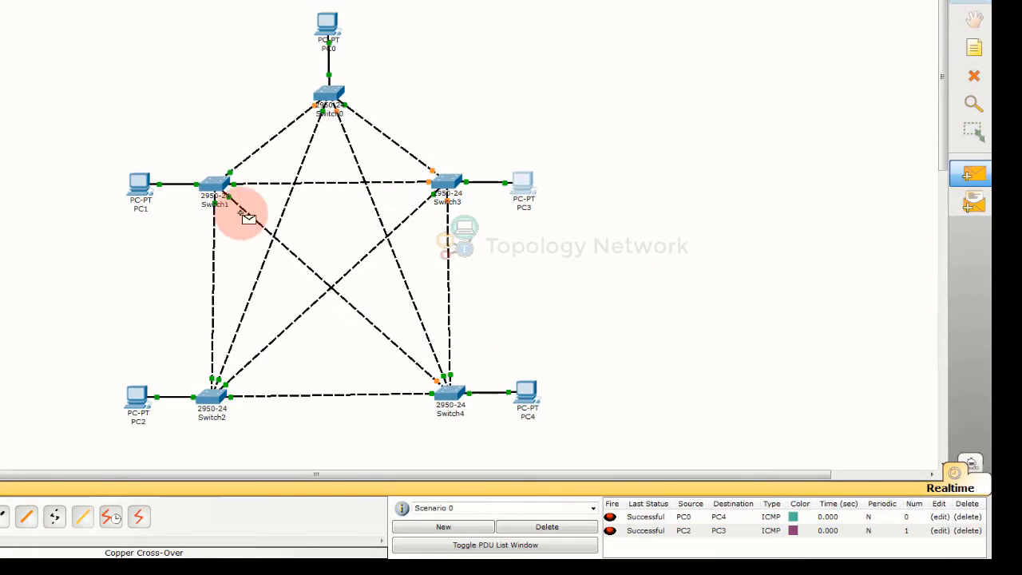
pyautogui.click(137, 185)
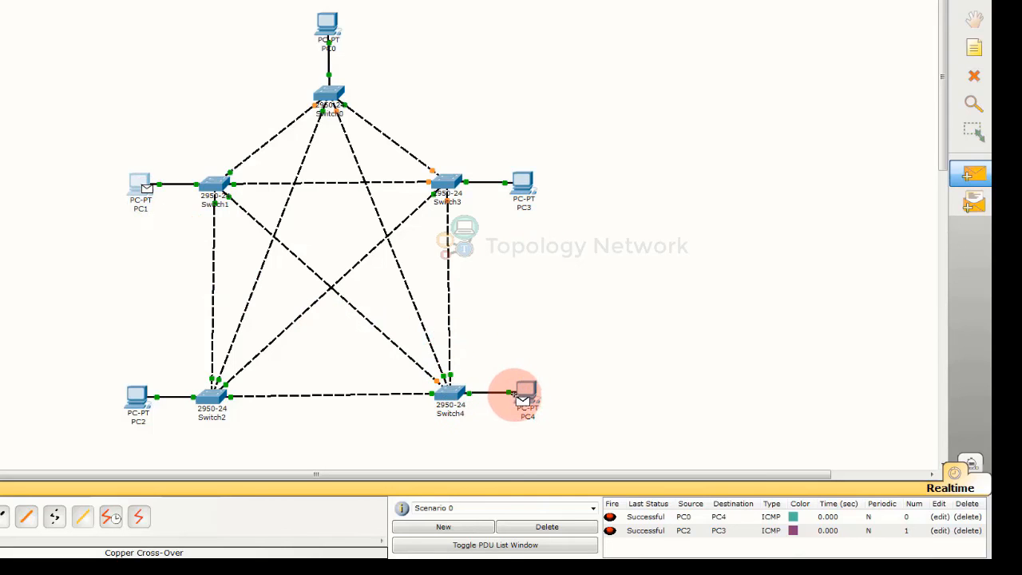
pyautogui.click(138, 399)
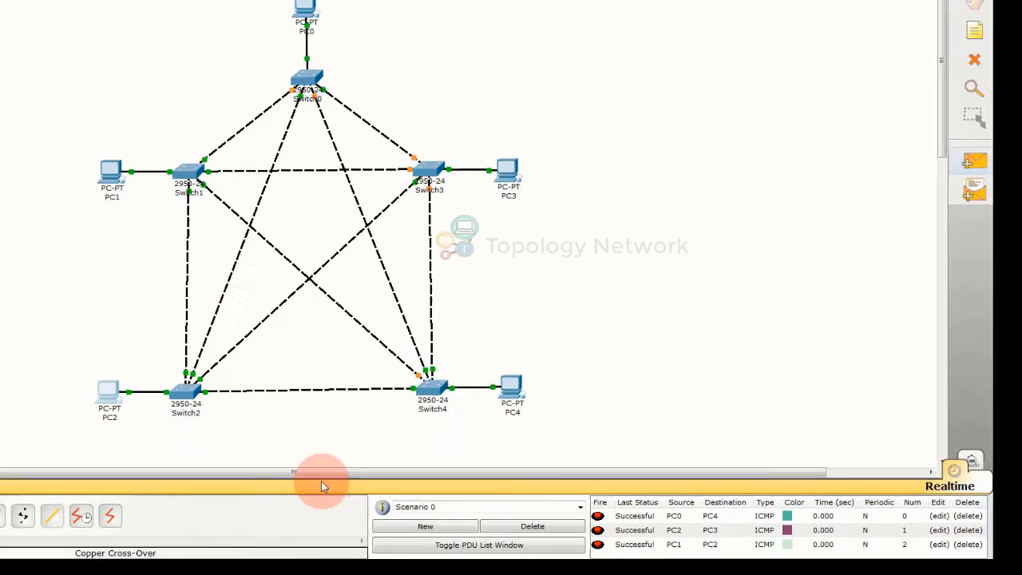
pyautogui.click(654, 546)
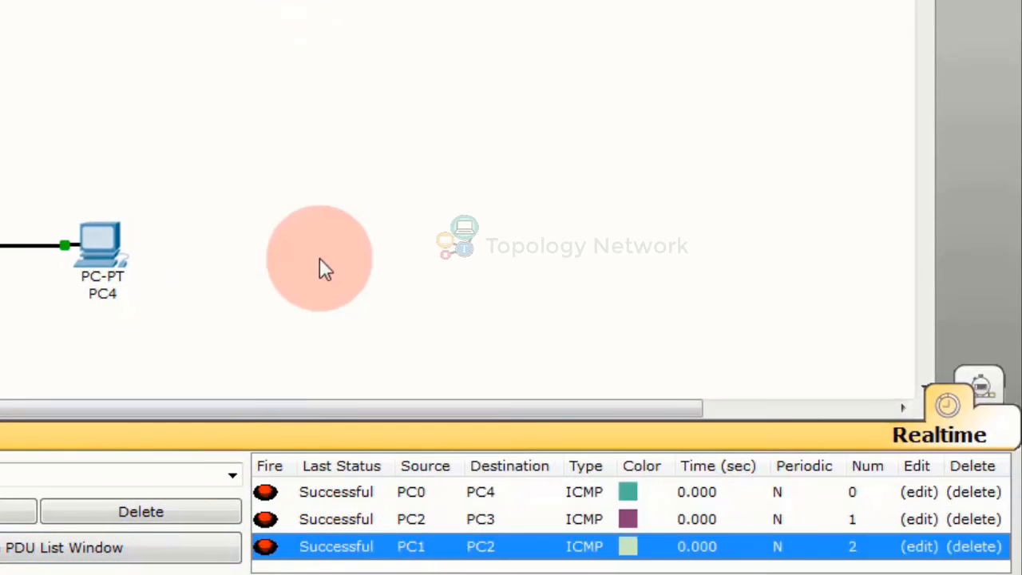
pyautogui.click(351, 223)
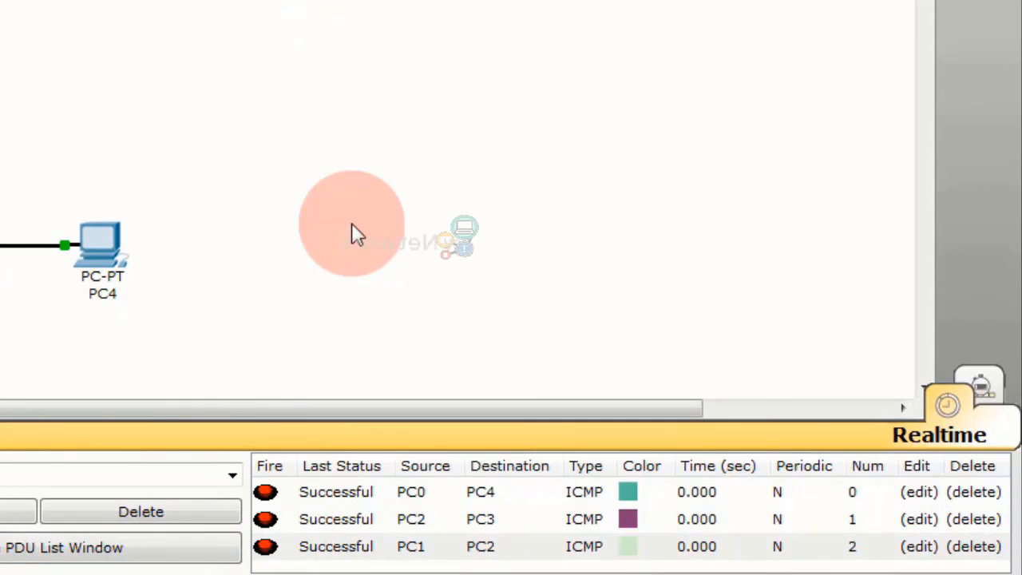